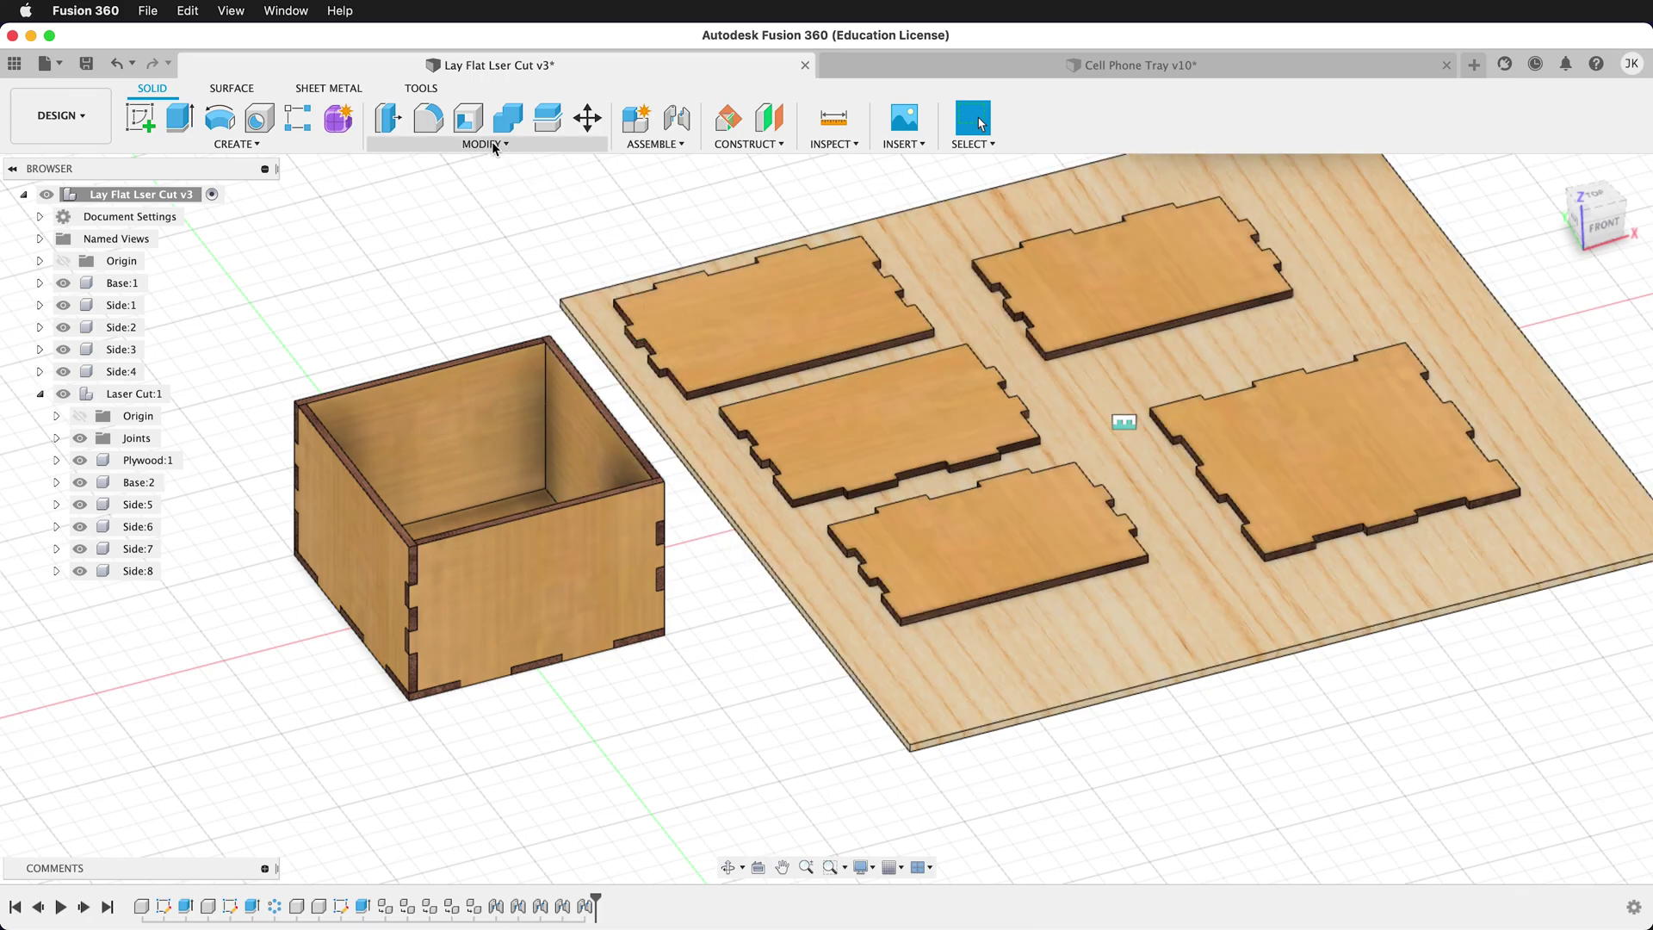
Change the ply user parameter from 0.125 in to 0.121 in, then zoom in on a part edge.
click(489, 142)
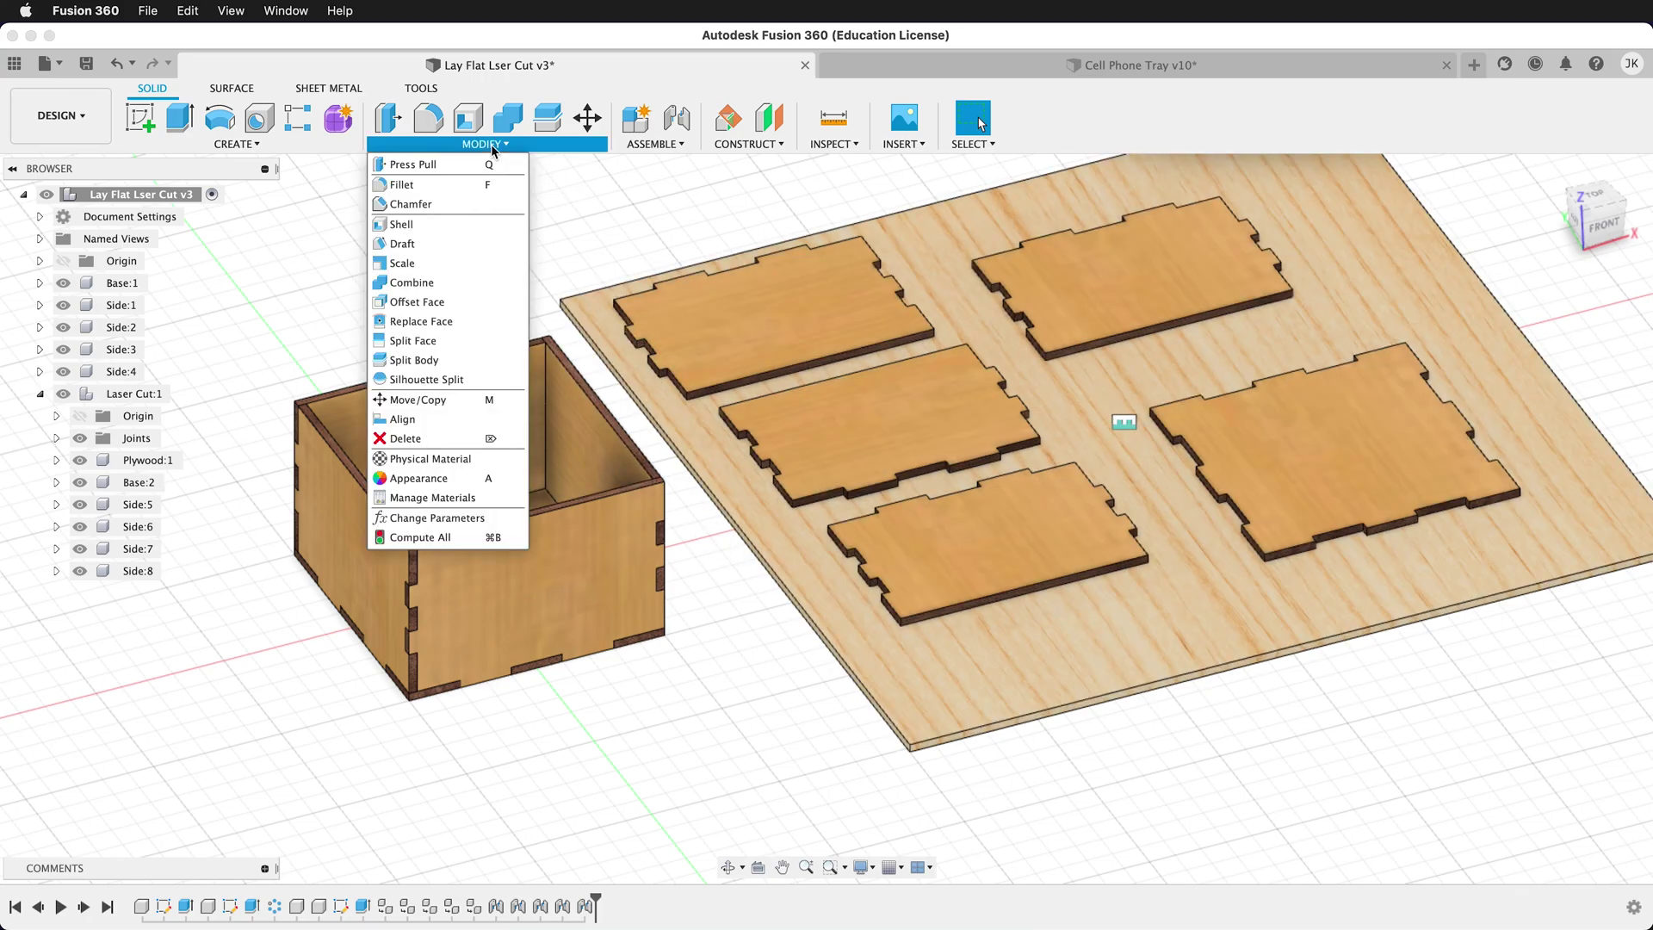
click(483, 520)
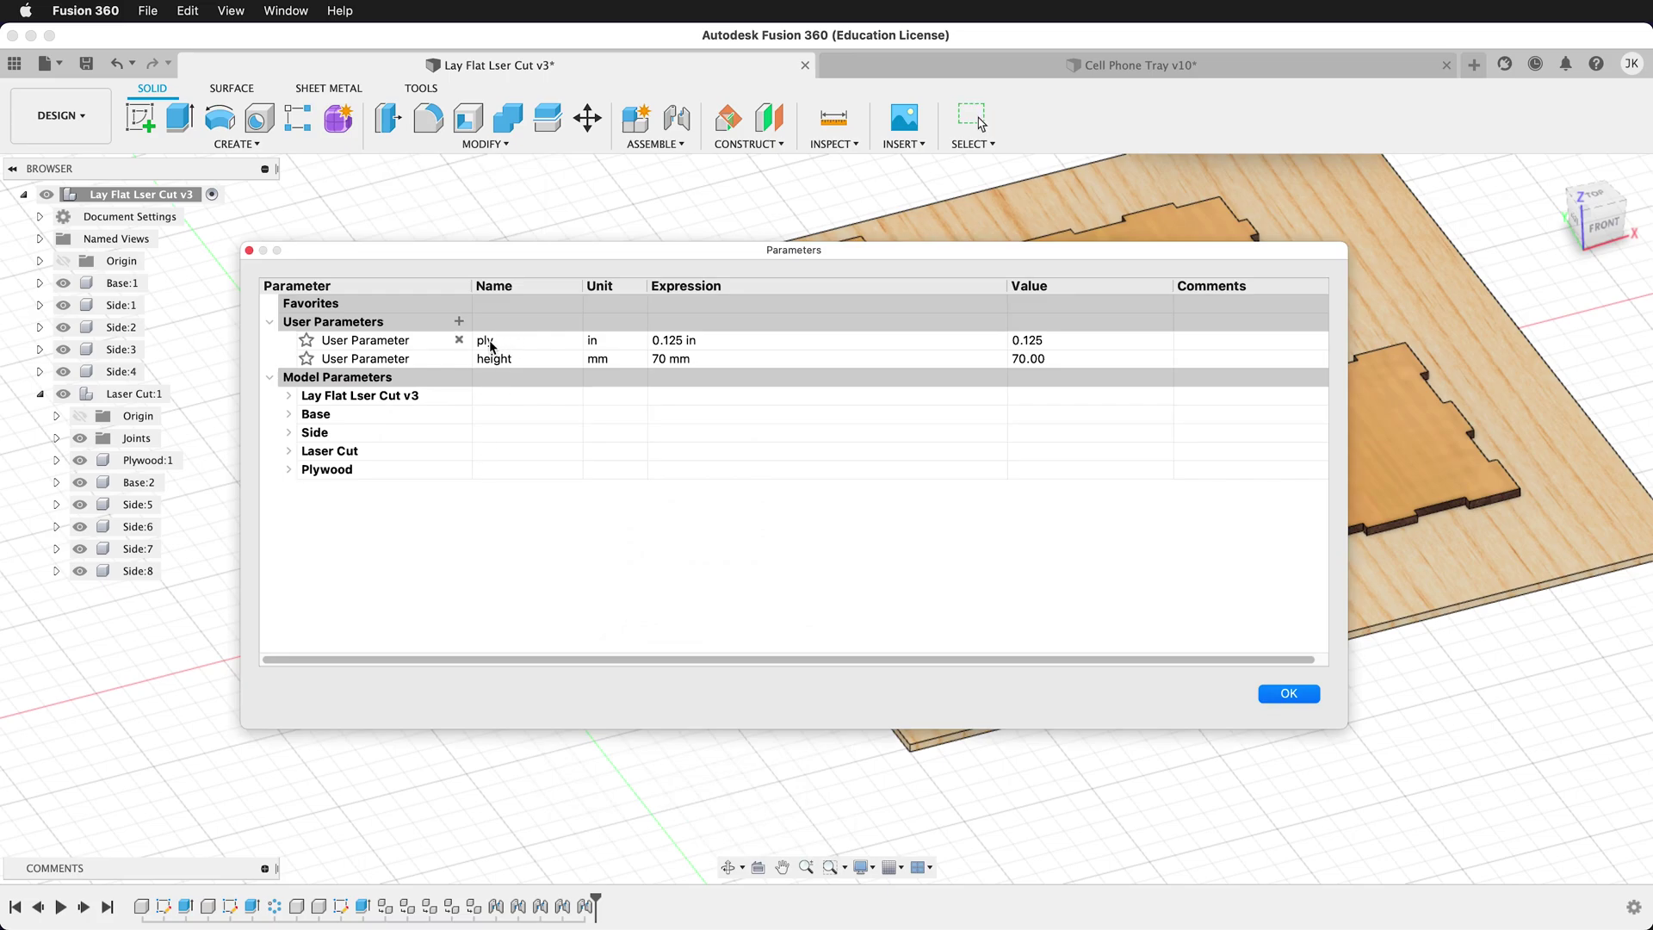
click(677, 340)
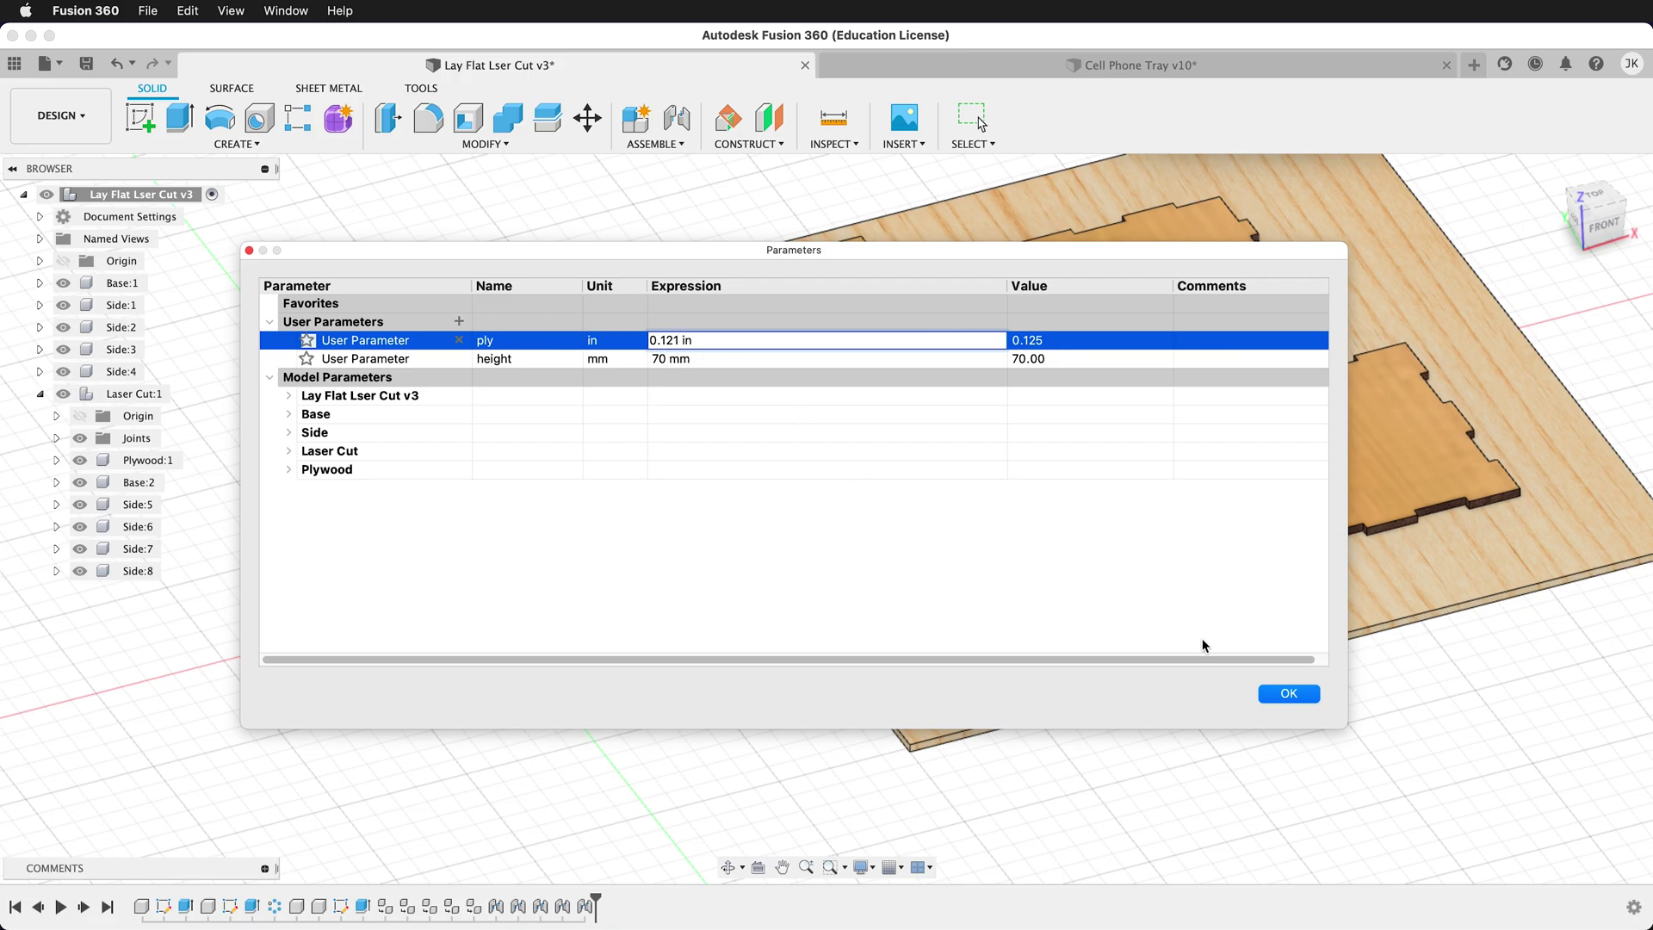
click(1288, 693)
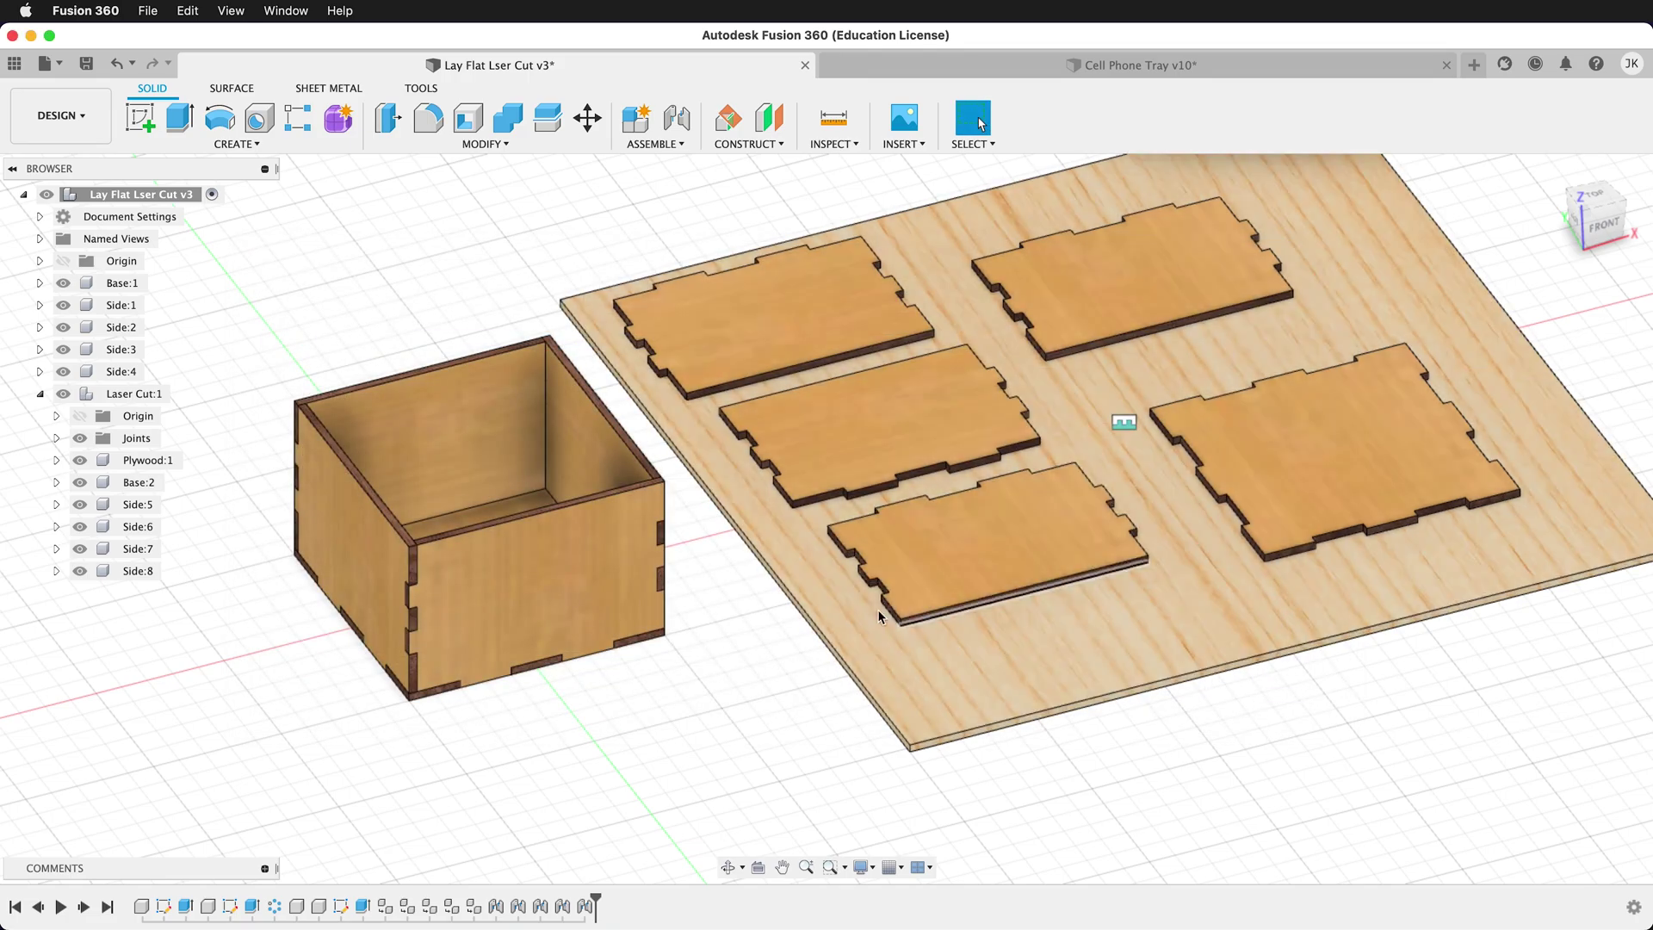
scroll(899, 557, up, 10)
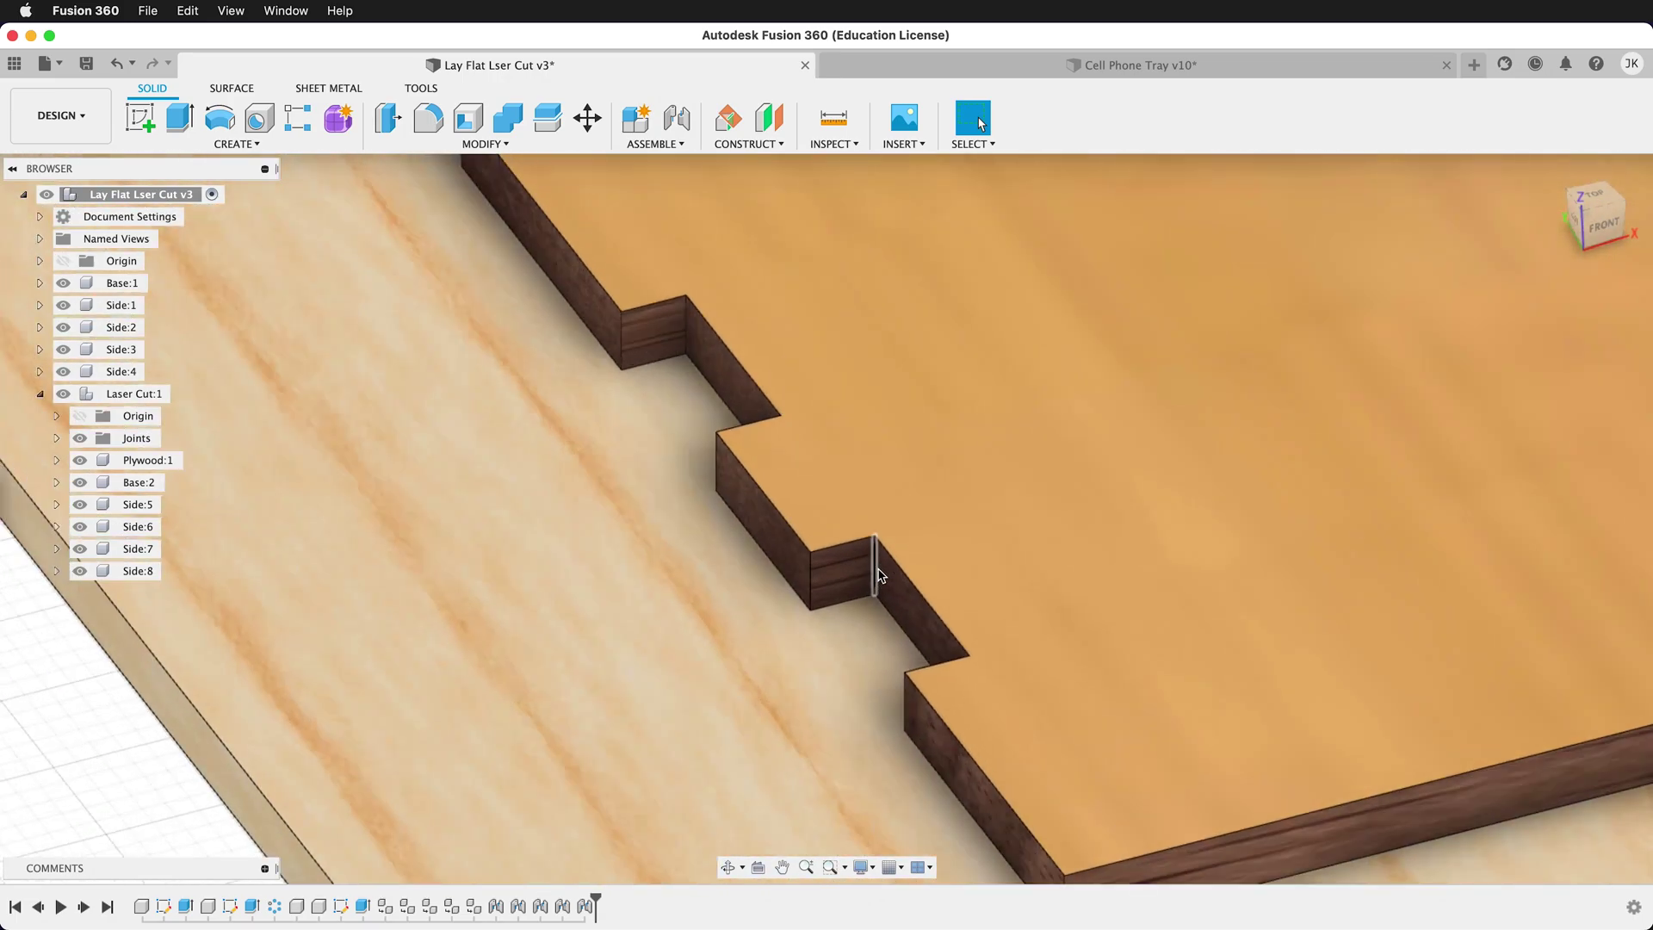
scroll(878, 575, up, 3)
Measure the finger-joint notch's vertical edge, confirming a 3.073 mm thickness.
click(833, 118)
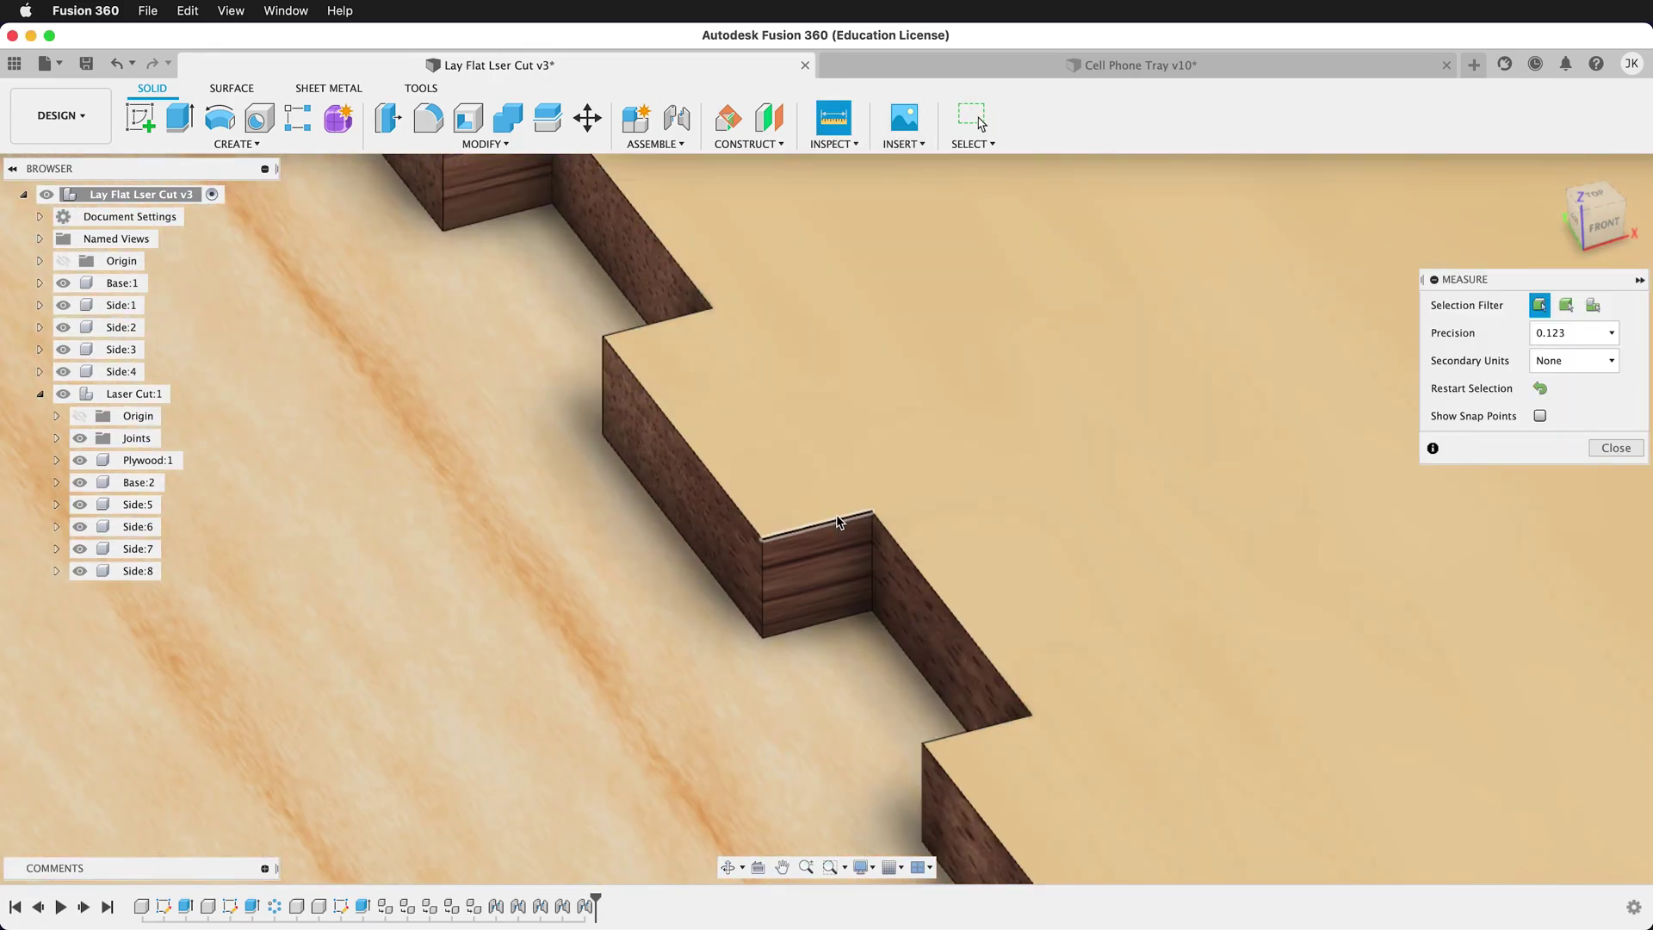
click(847, 520)
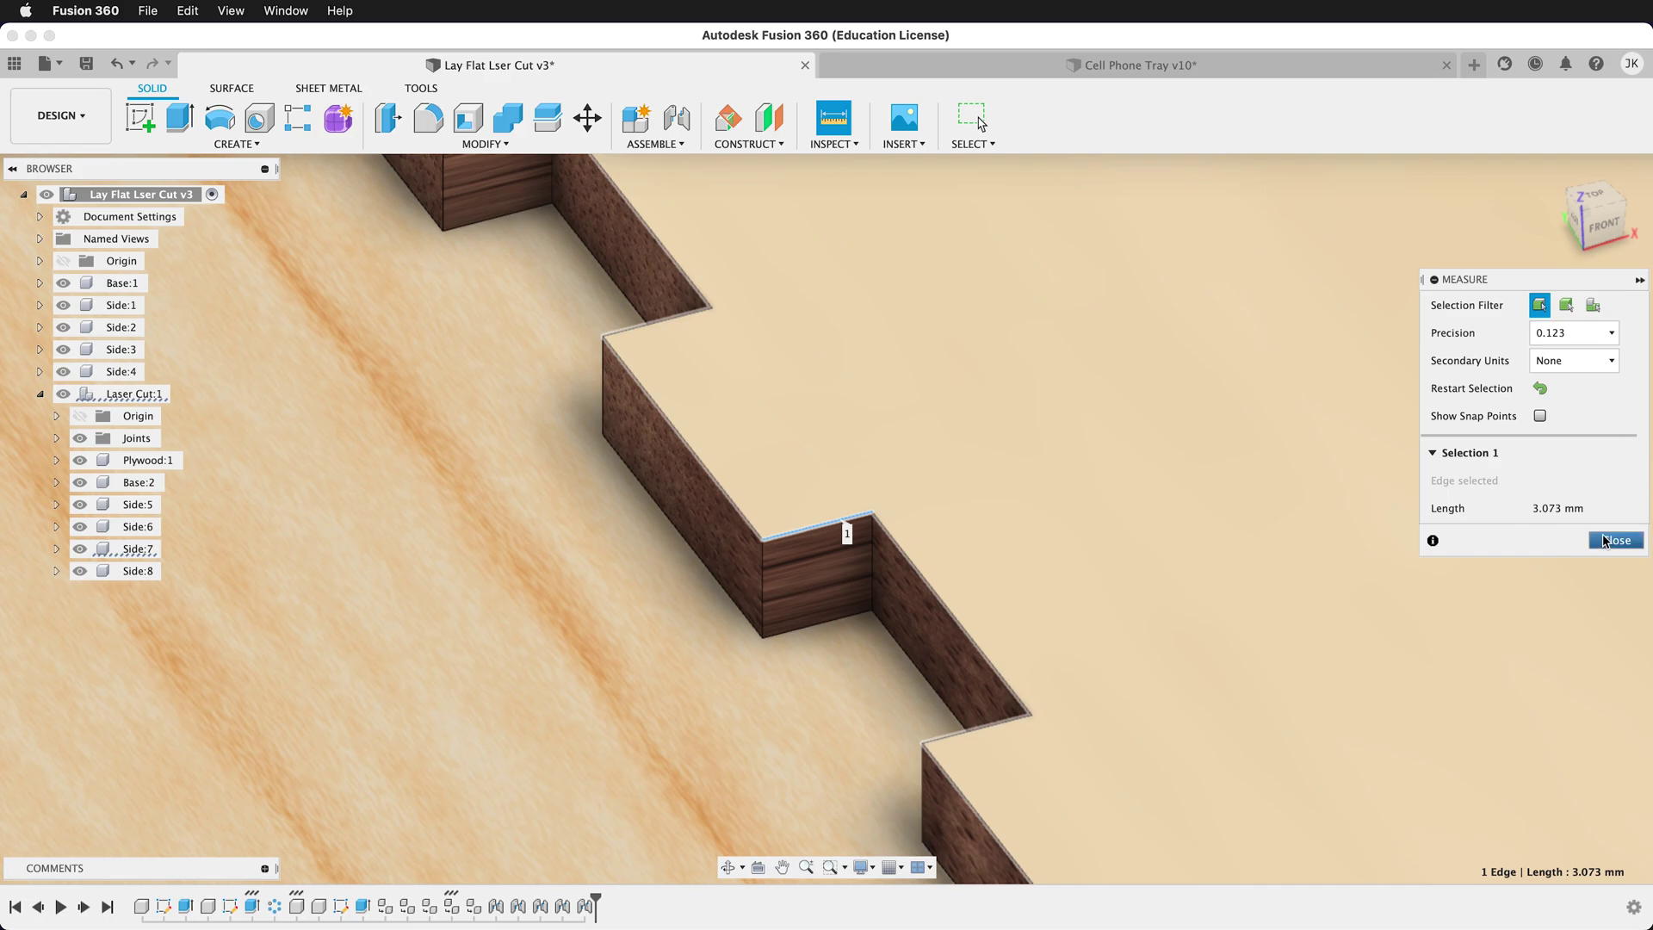
click(1605, 540)
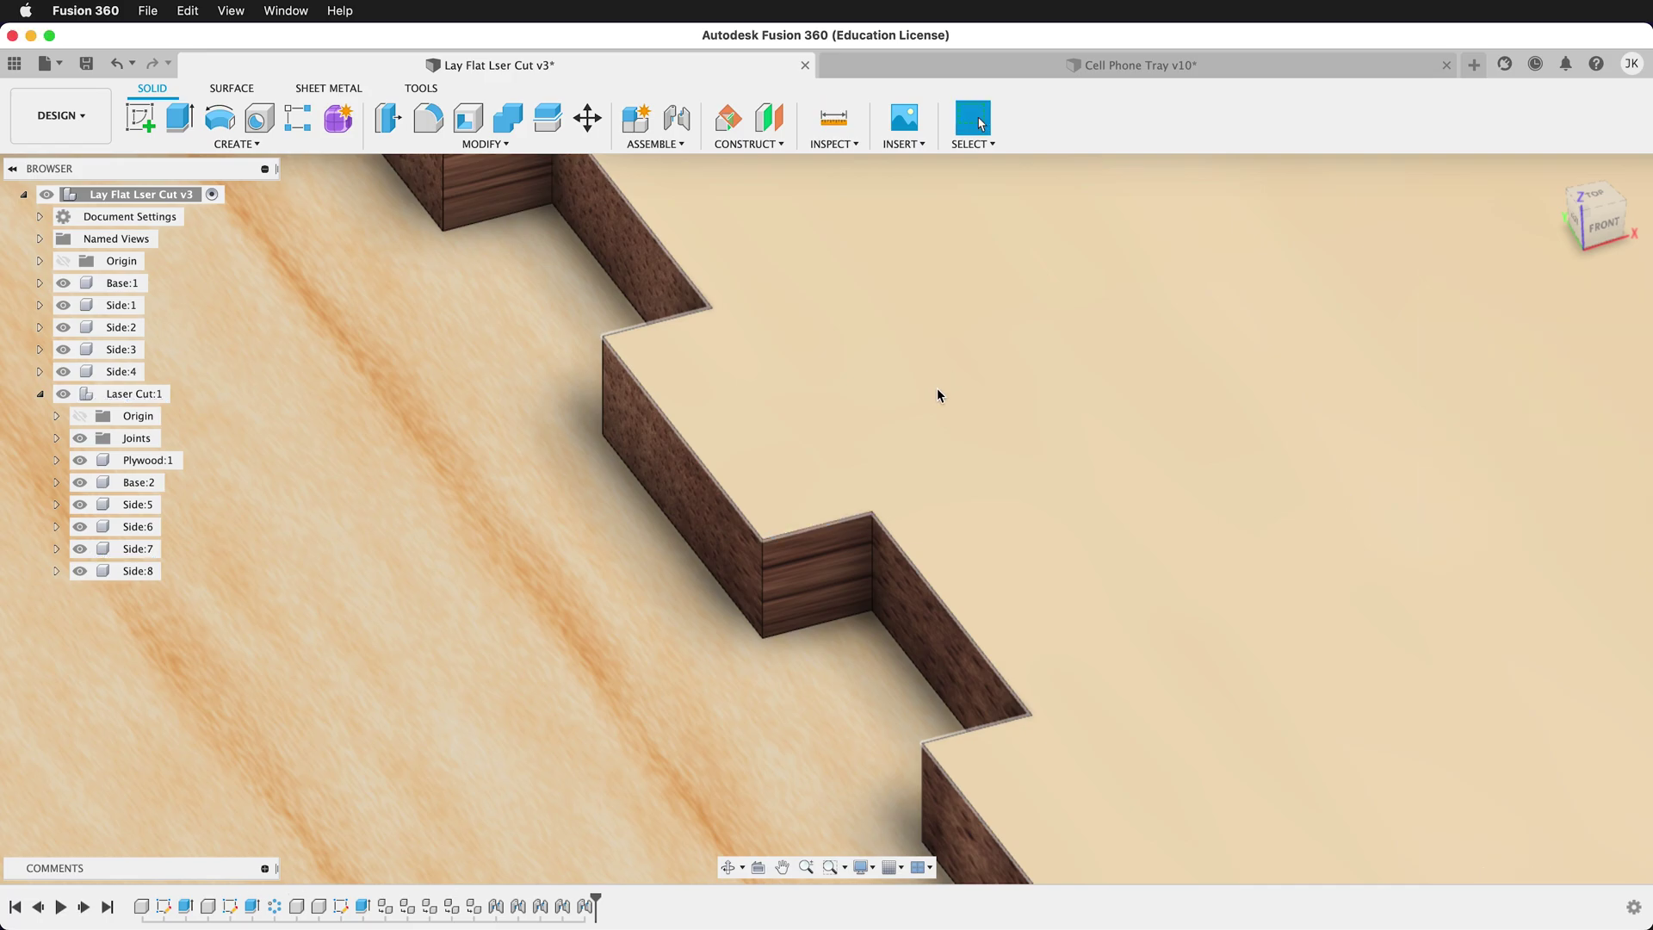
scroll(937, 392, down, 10)
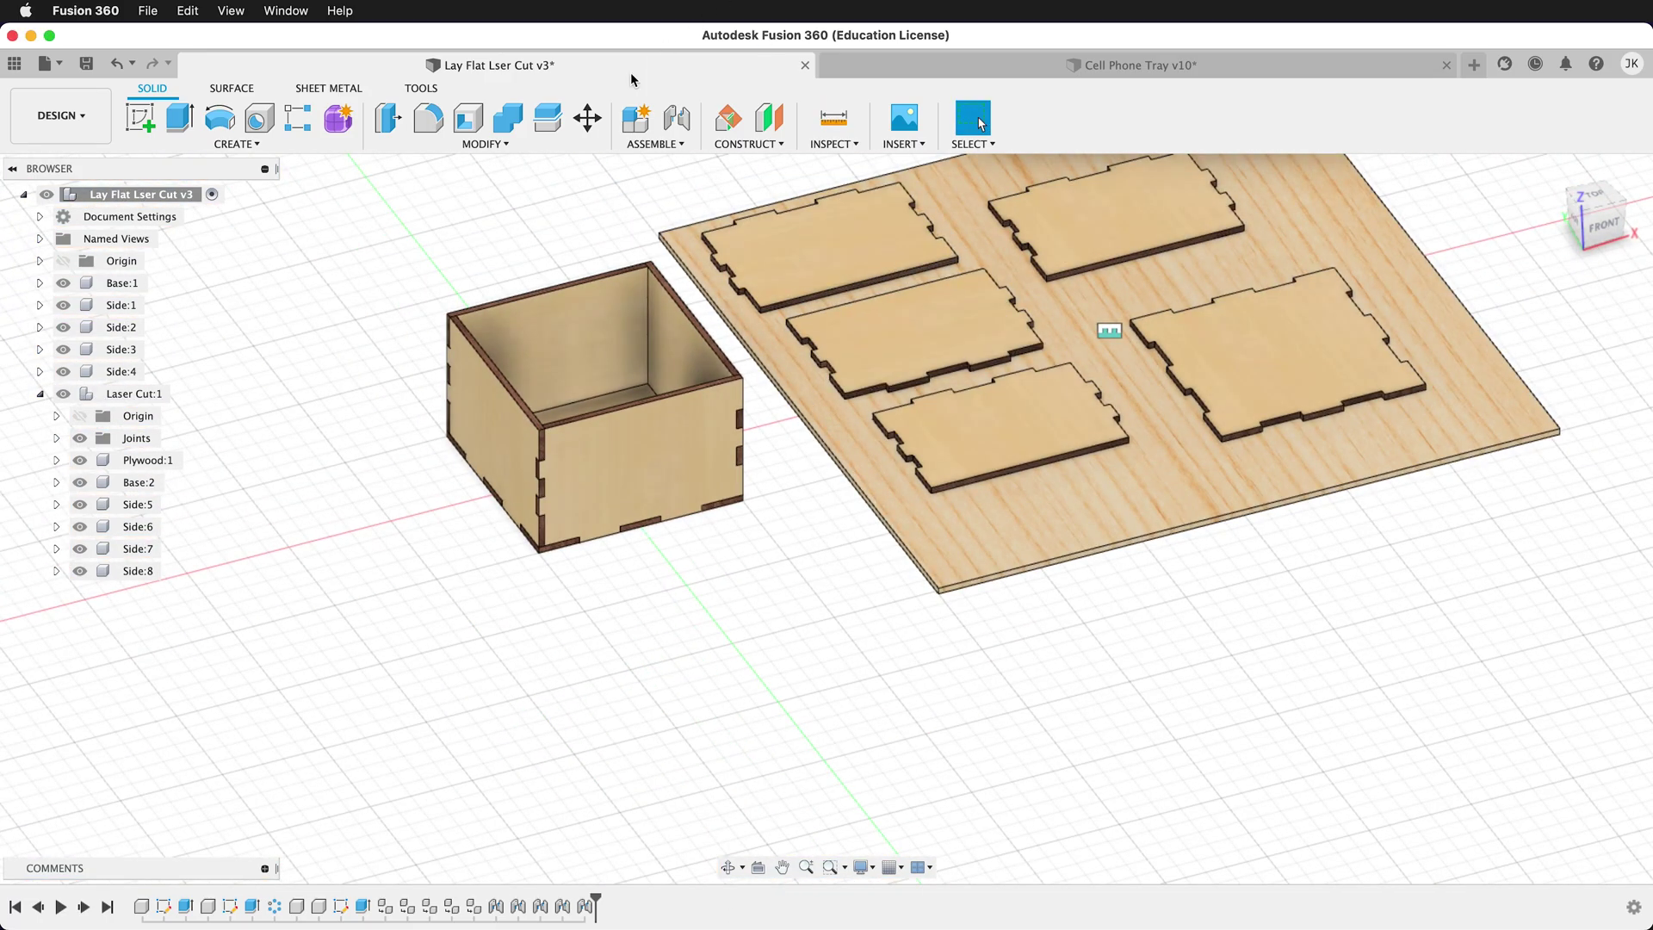
Edit the ply expression from 0.121 in to 0.25 in and zoom to inspect the thicker panels.
scroll(961, 284, up, 2)
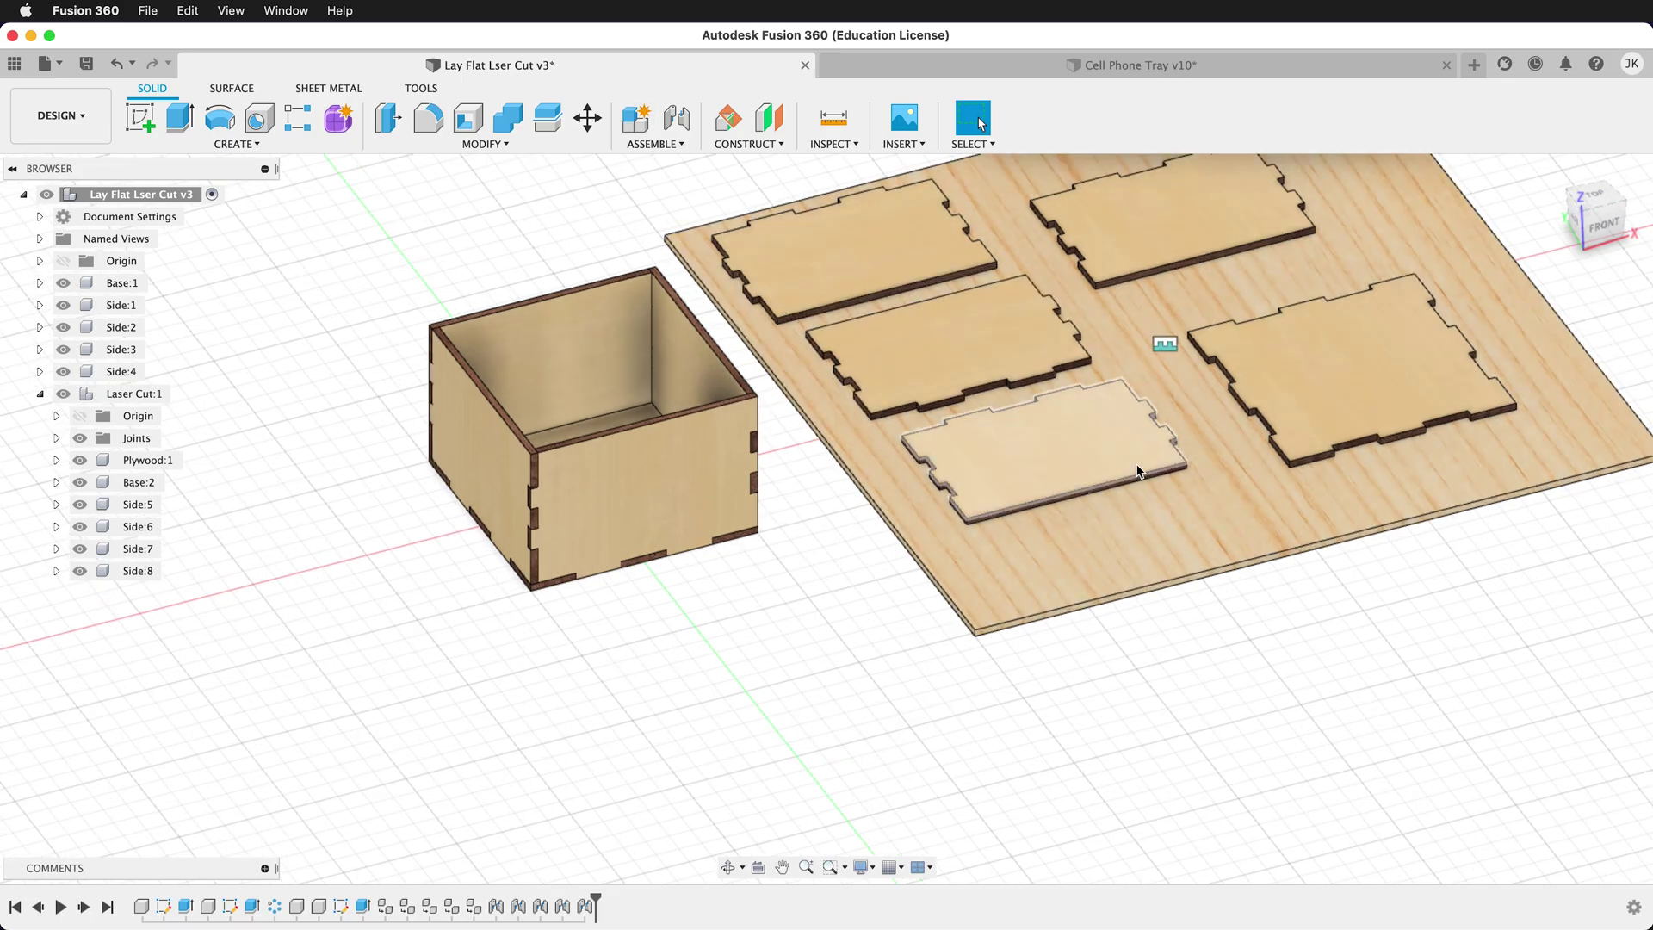
click(499, 145)
click(469, 517)
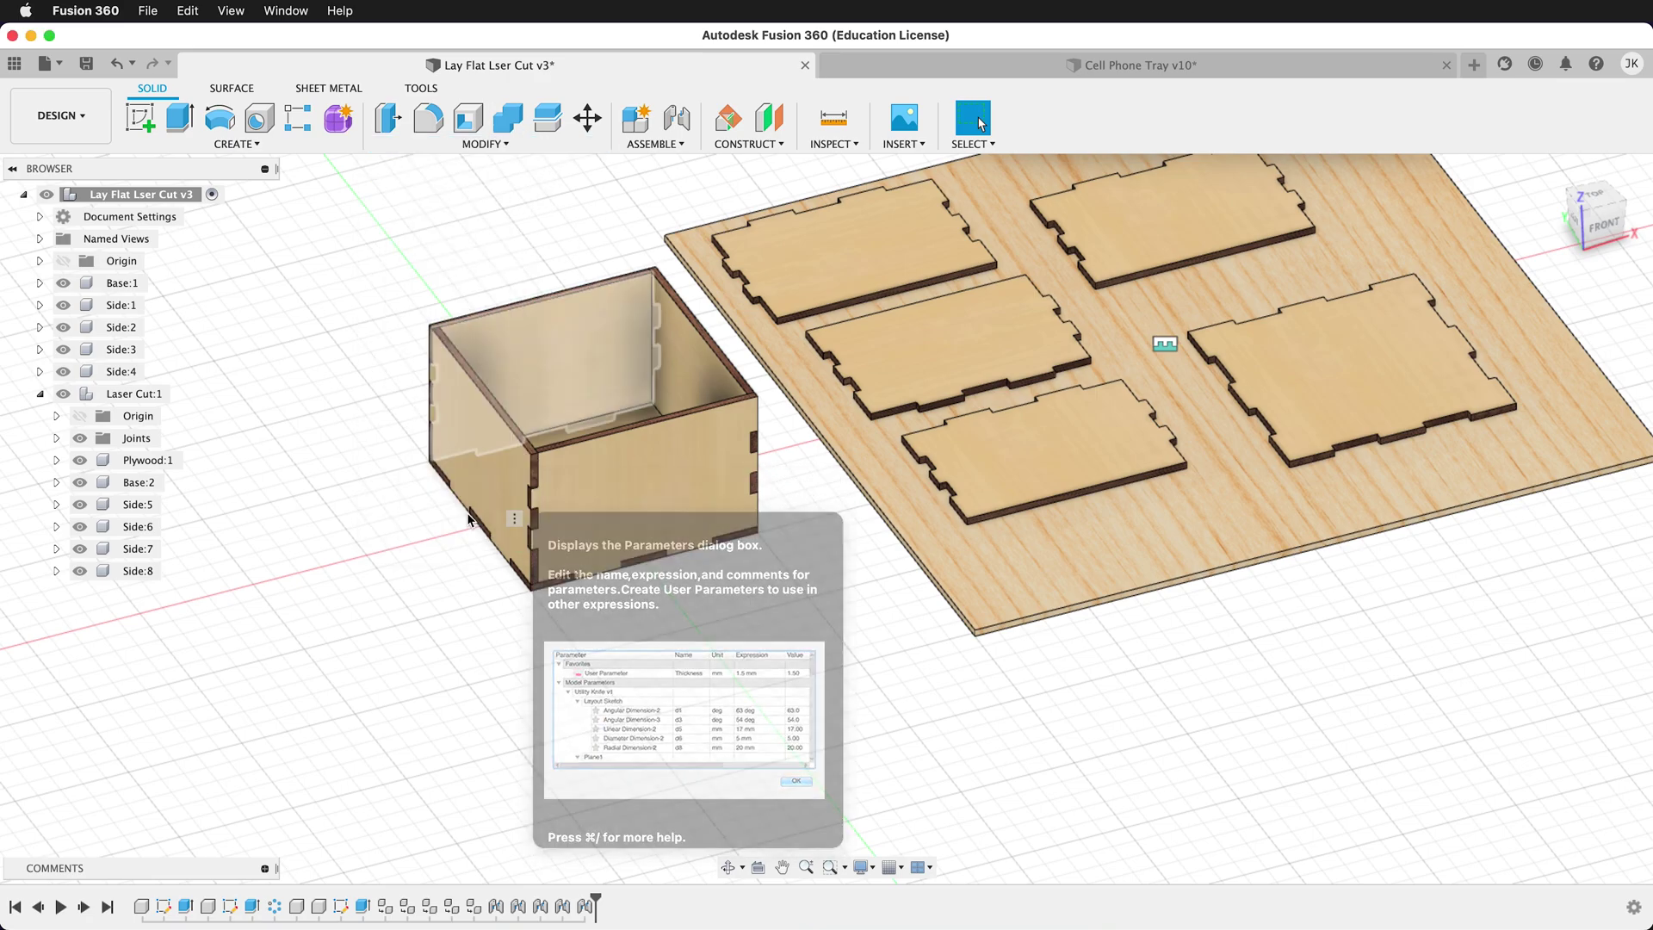
click(682, 341)
click(682, 340)
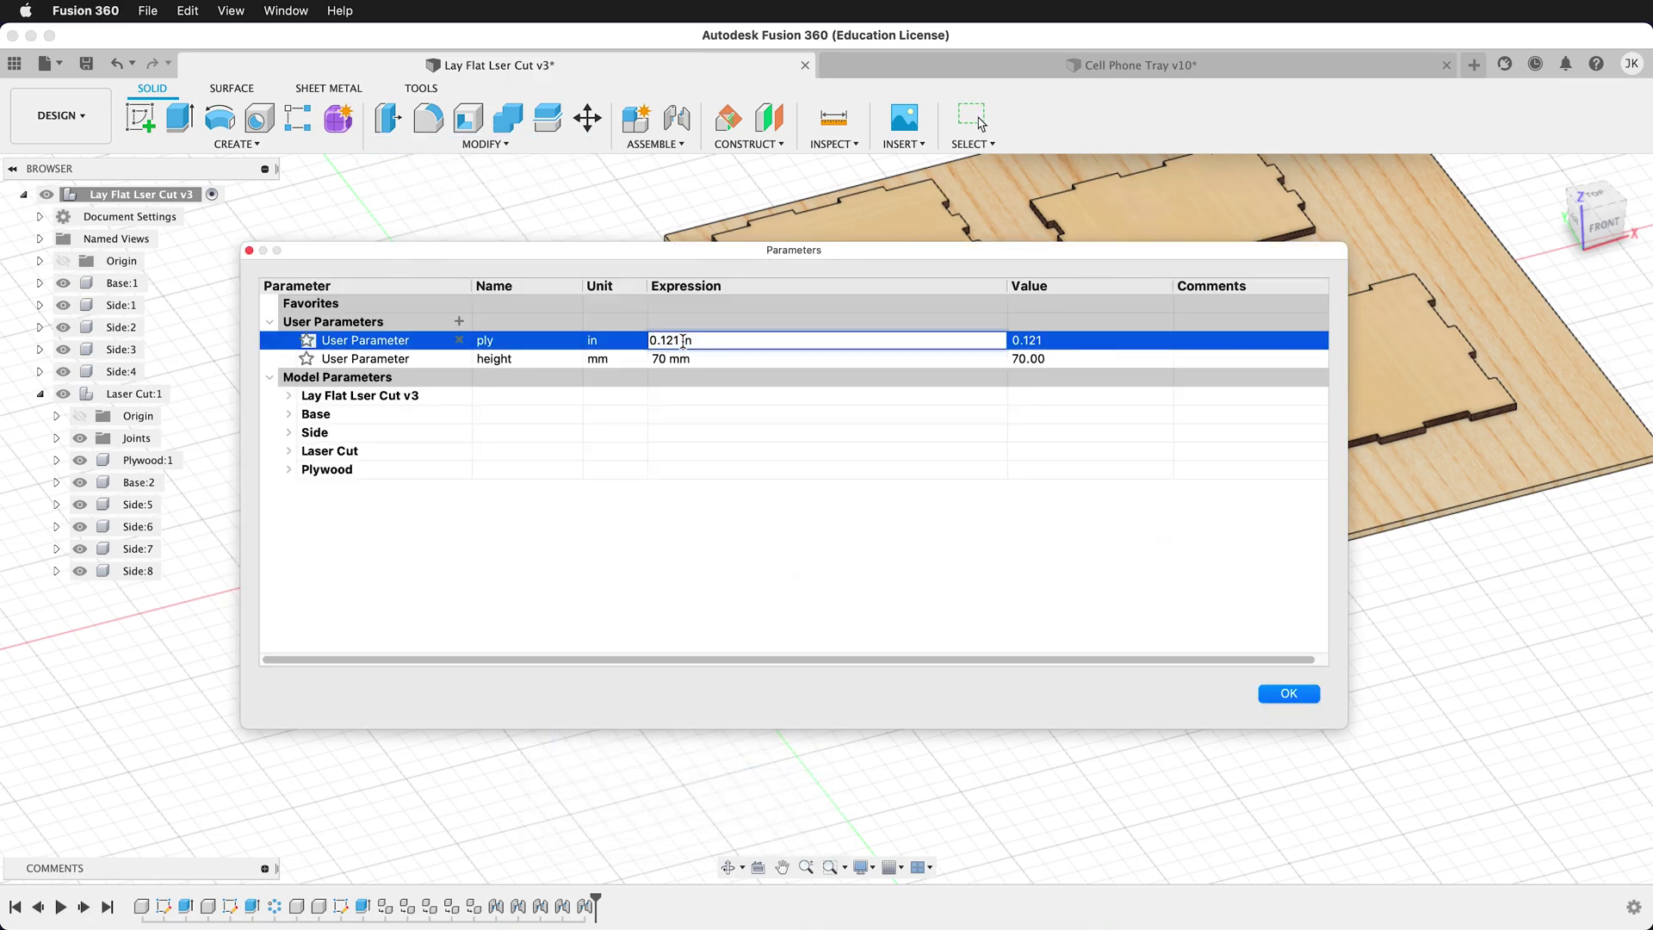
key(BackSpace)
key(BackSpace)
key(BackSpace)
text(25)
click(1289, 694)
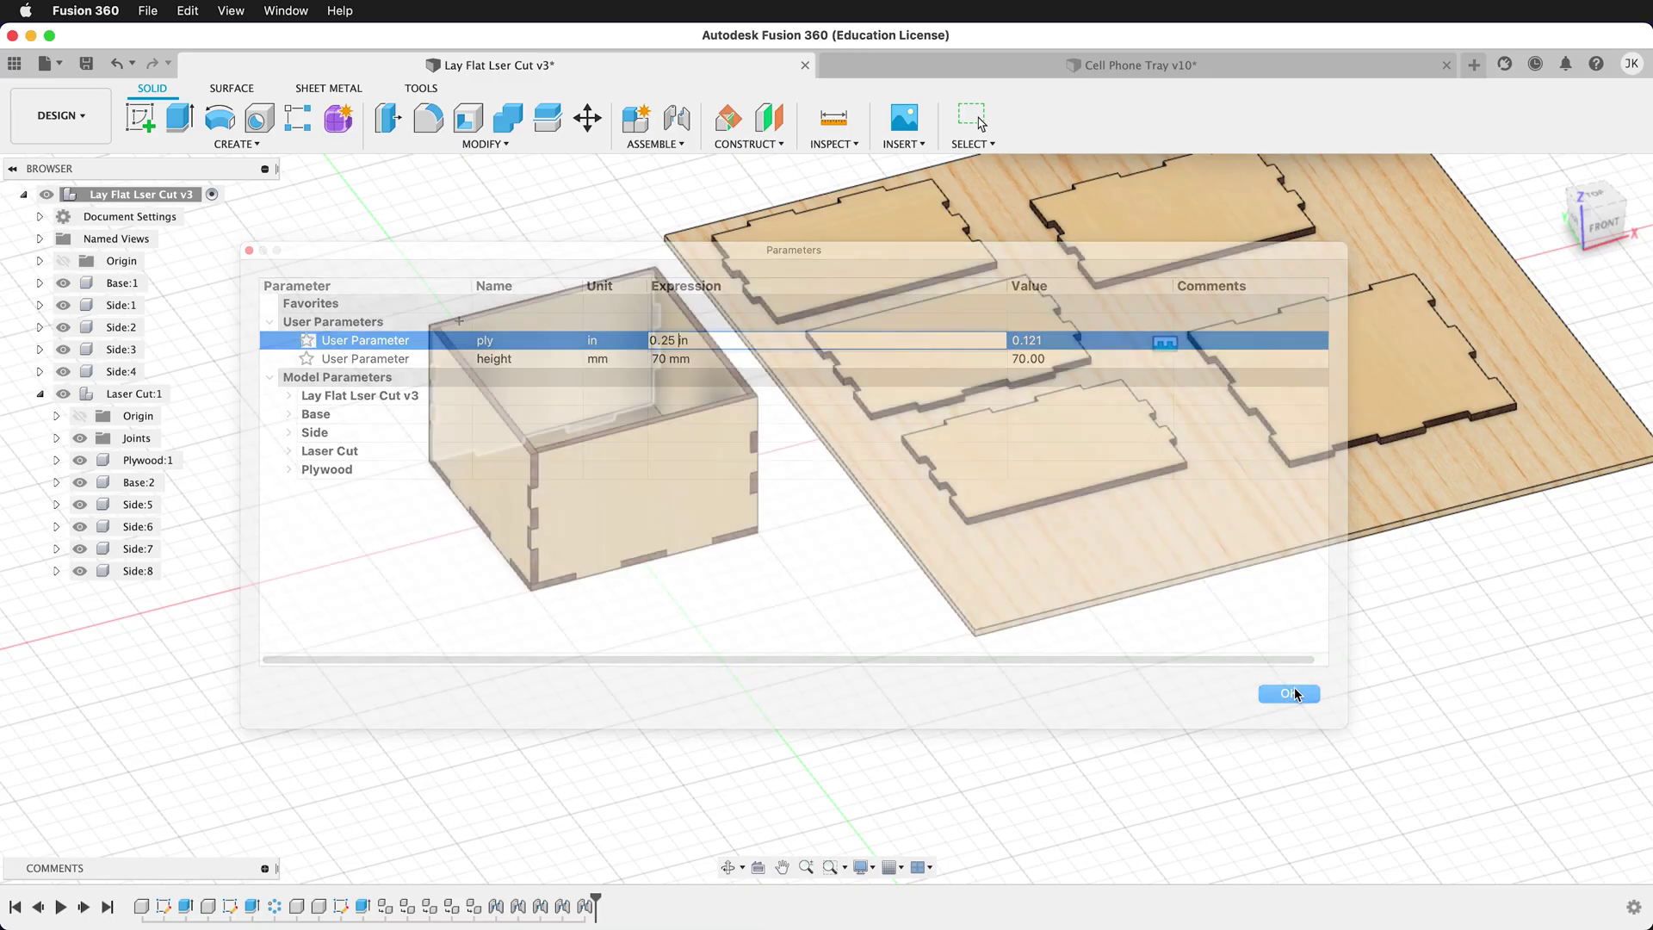
scroll(973, 437, up, 10)
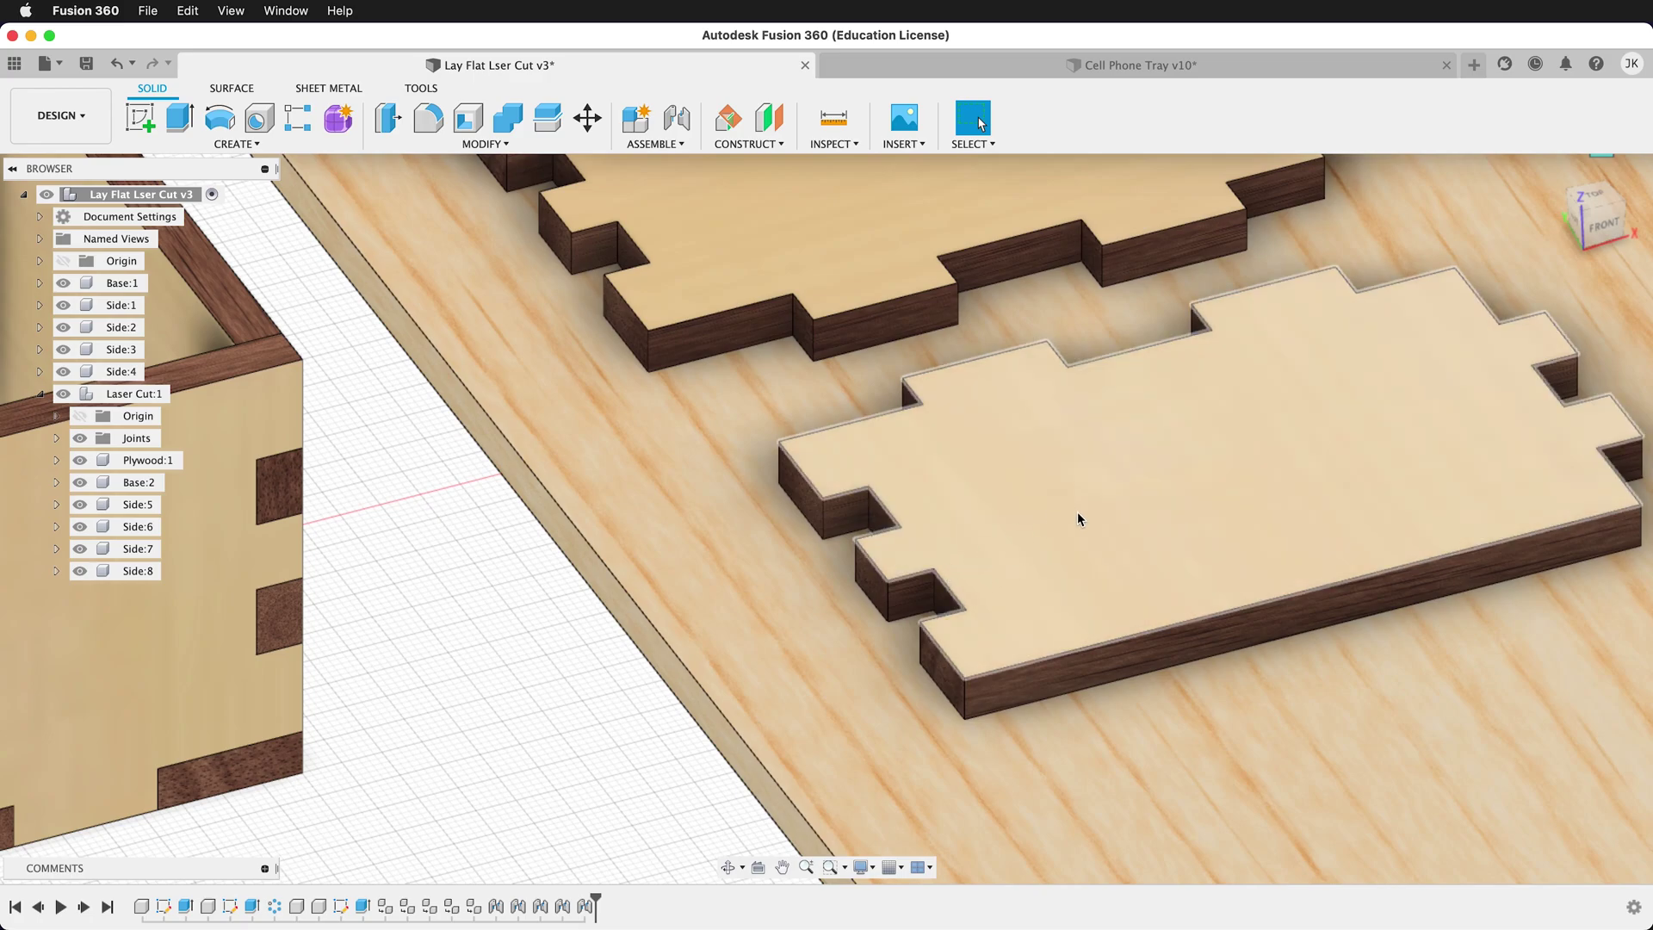
scroll(1127, 653, down, 5)
scroll(911, 754, down, 2)
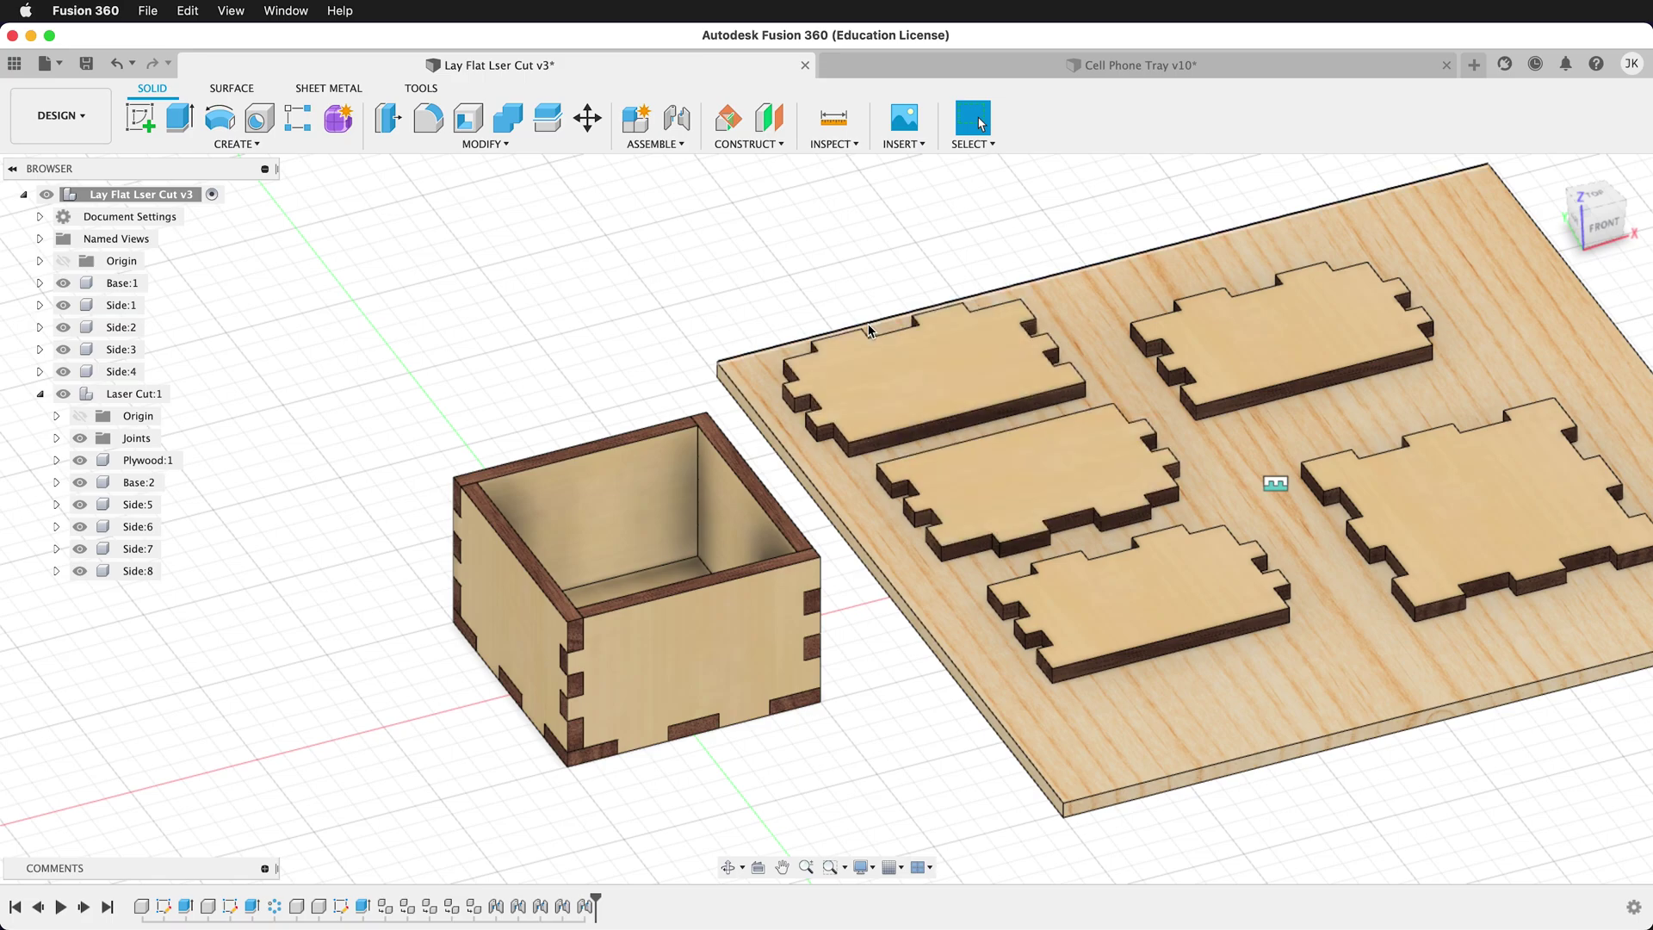
In the Cell Phone Tray v10 design, replace (1/8) with .121 in the ply expression.
click(1119, 66)
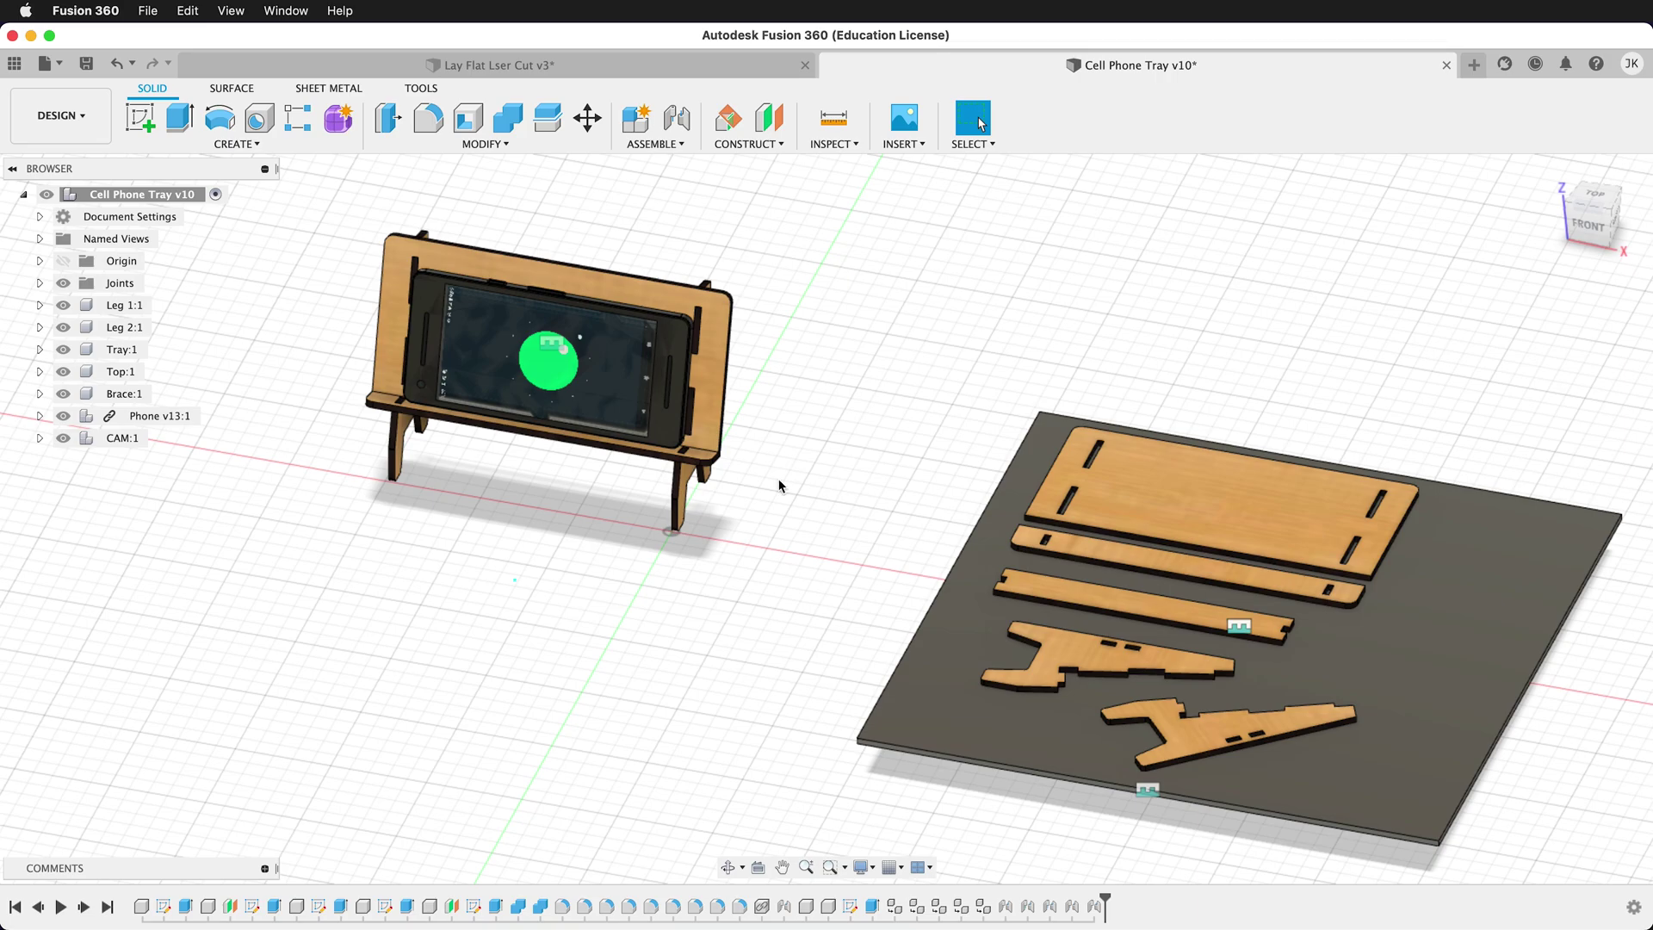
click(484, 145)
click(488, 518)
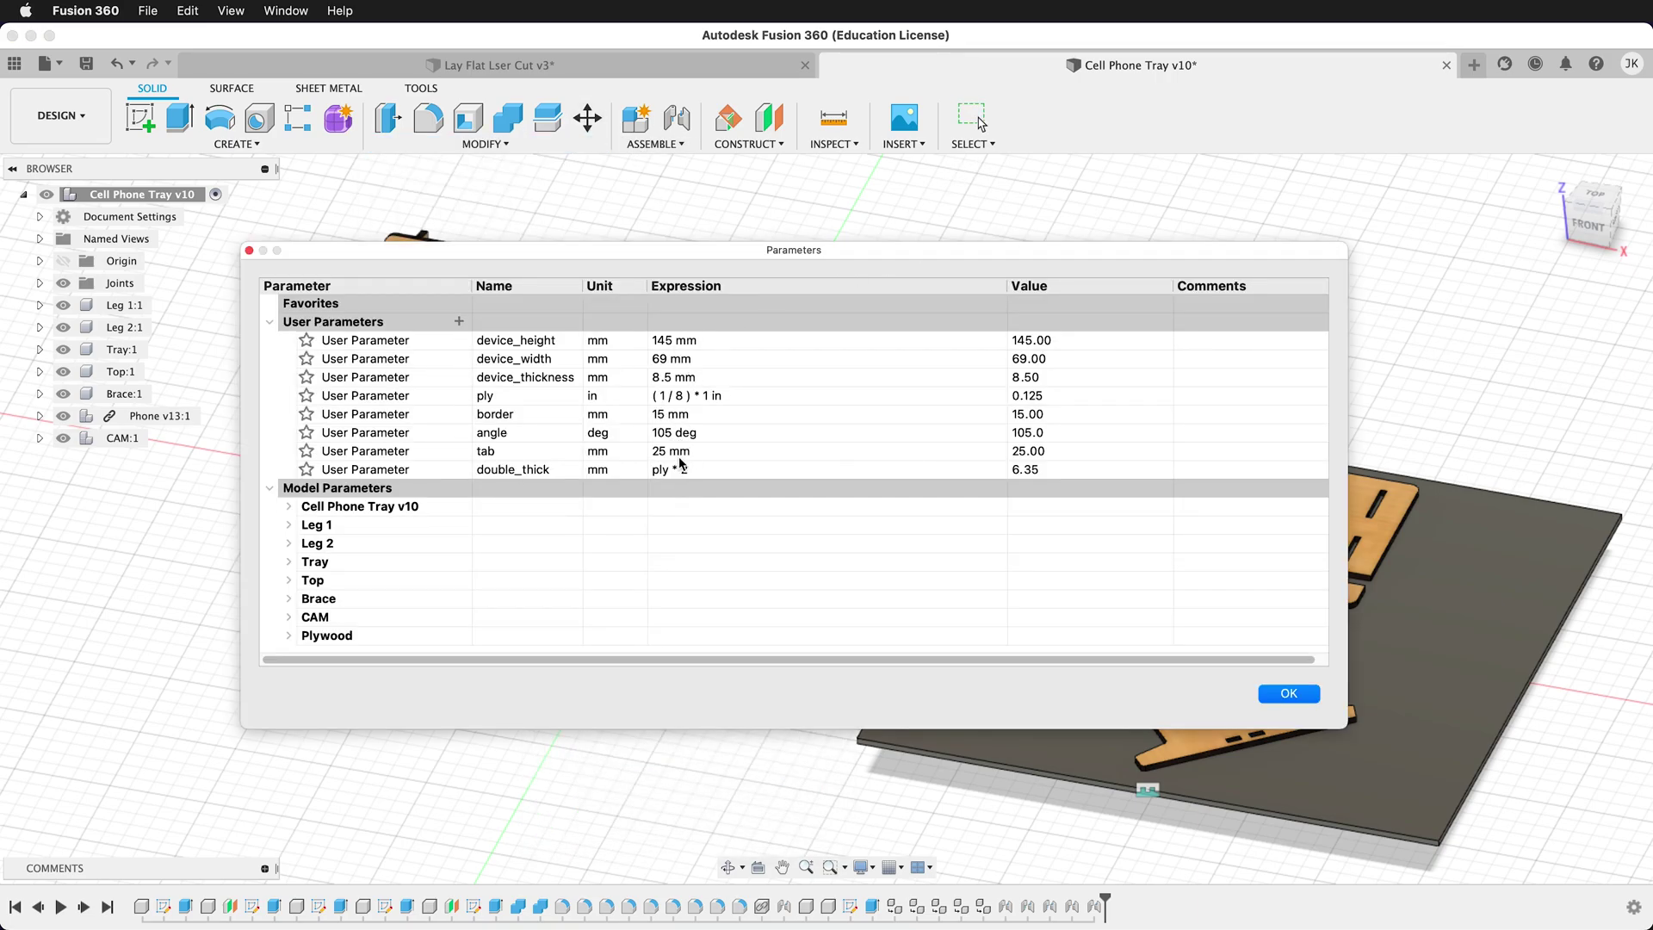
click(685, 396)
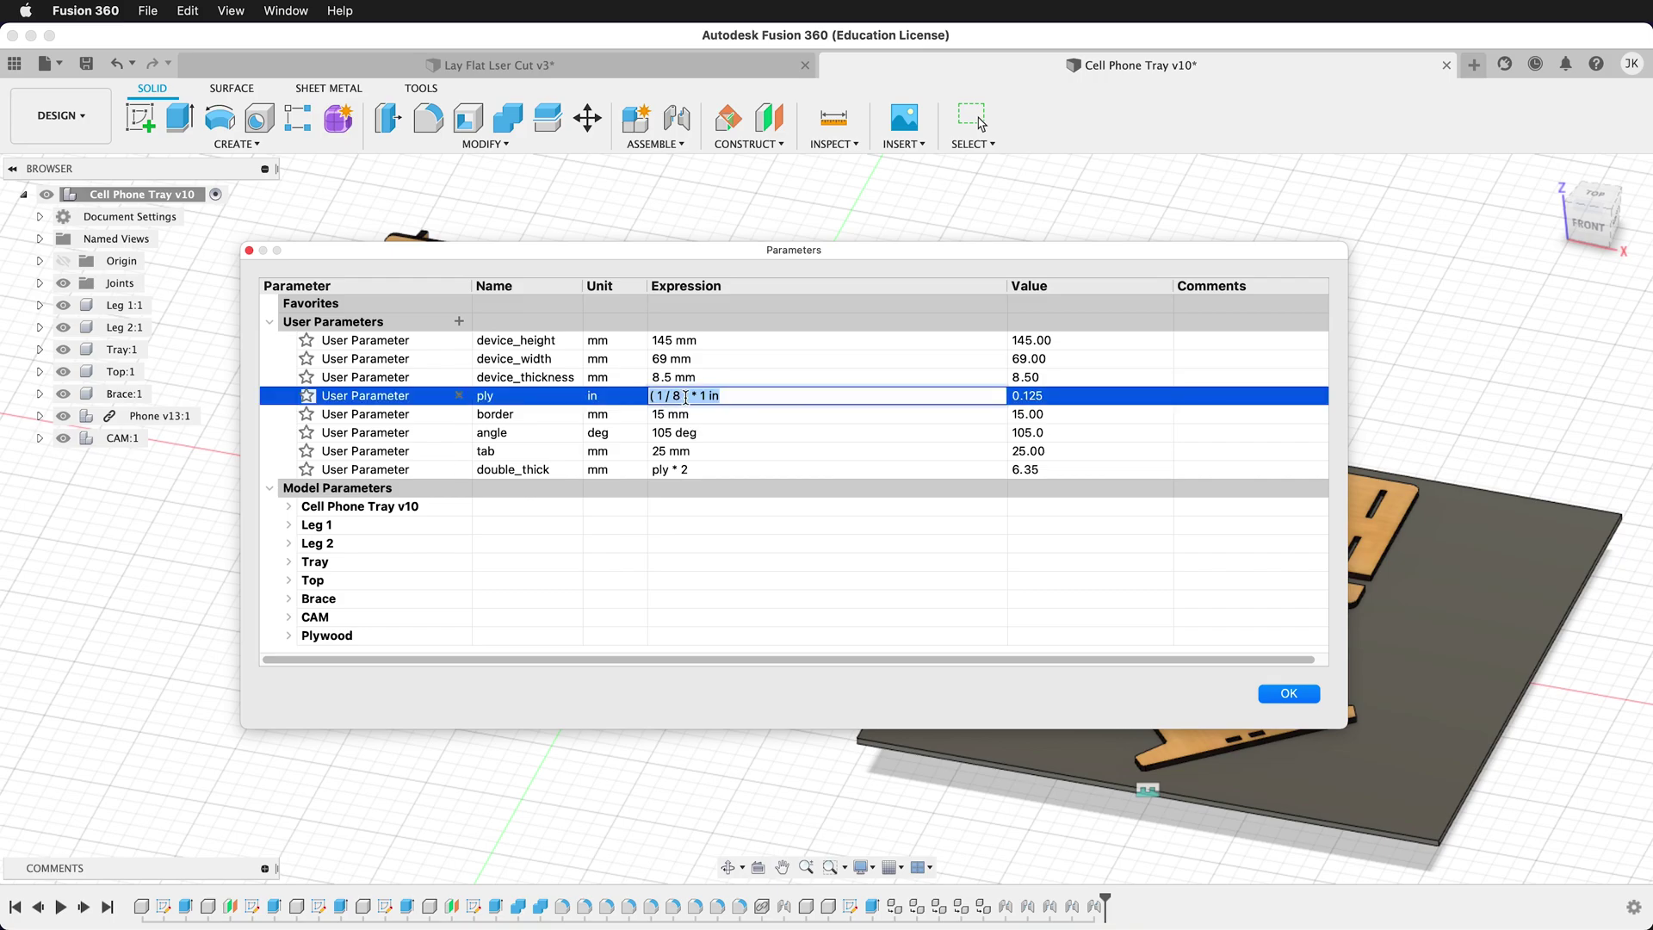
drag(690, 396, 631, 400)
text(.121)
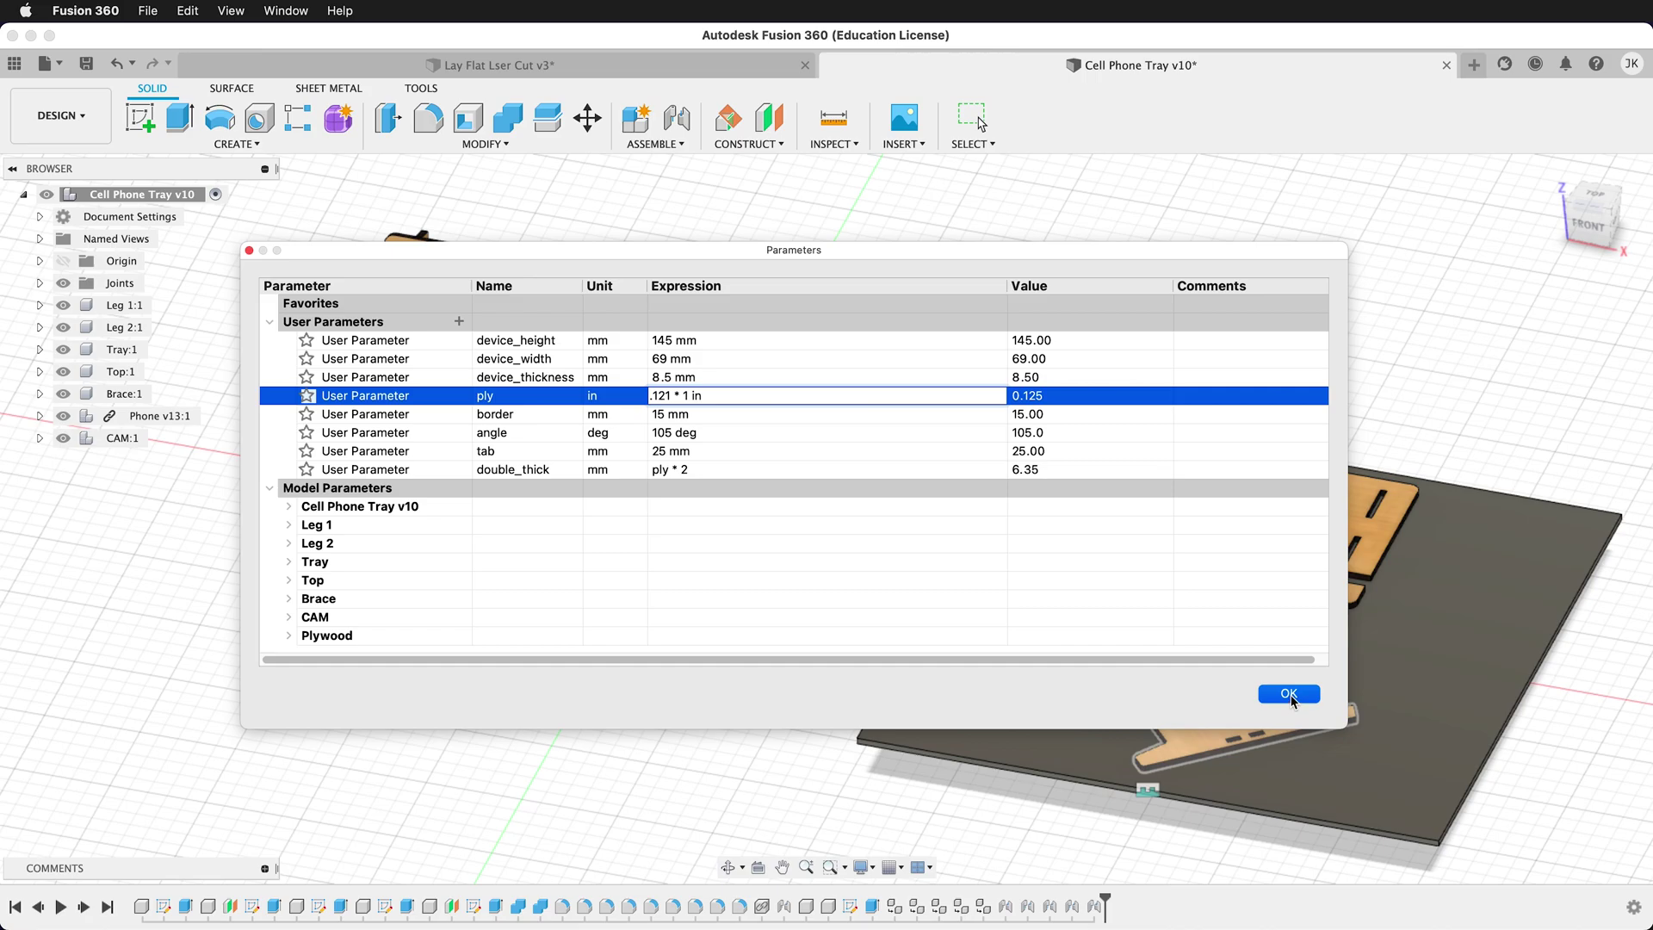
click(1284, 691)
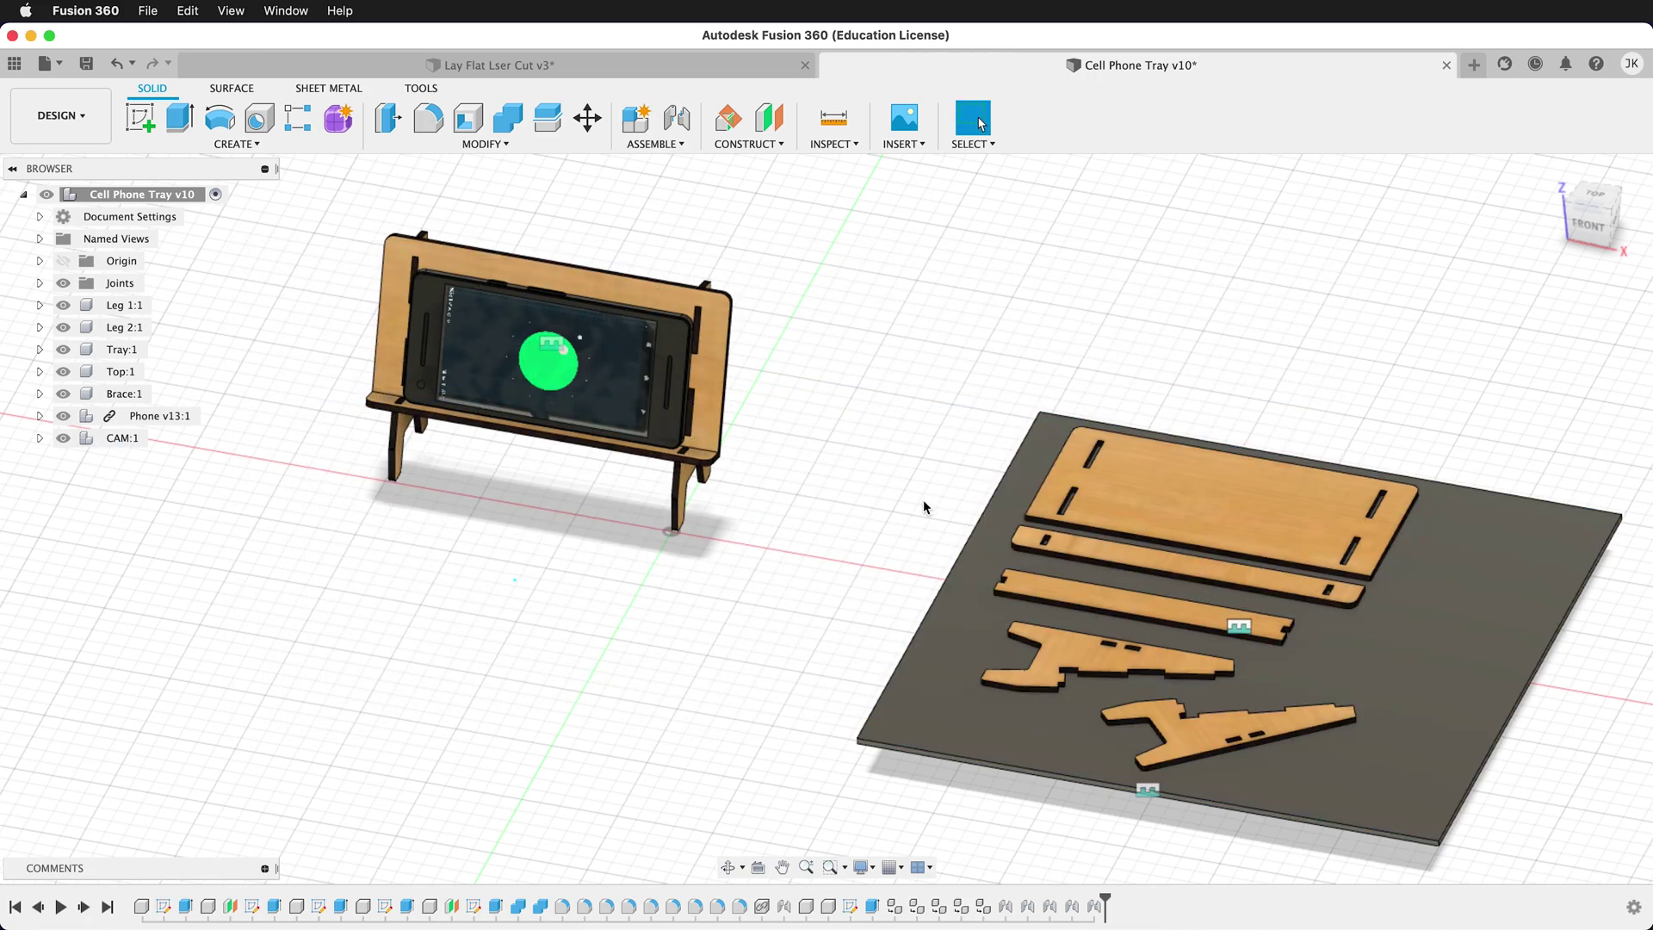
scroll(1209, 695, up, 5)
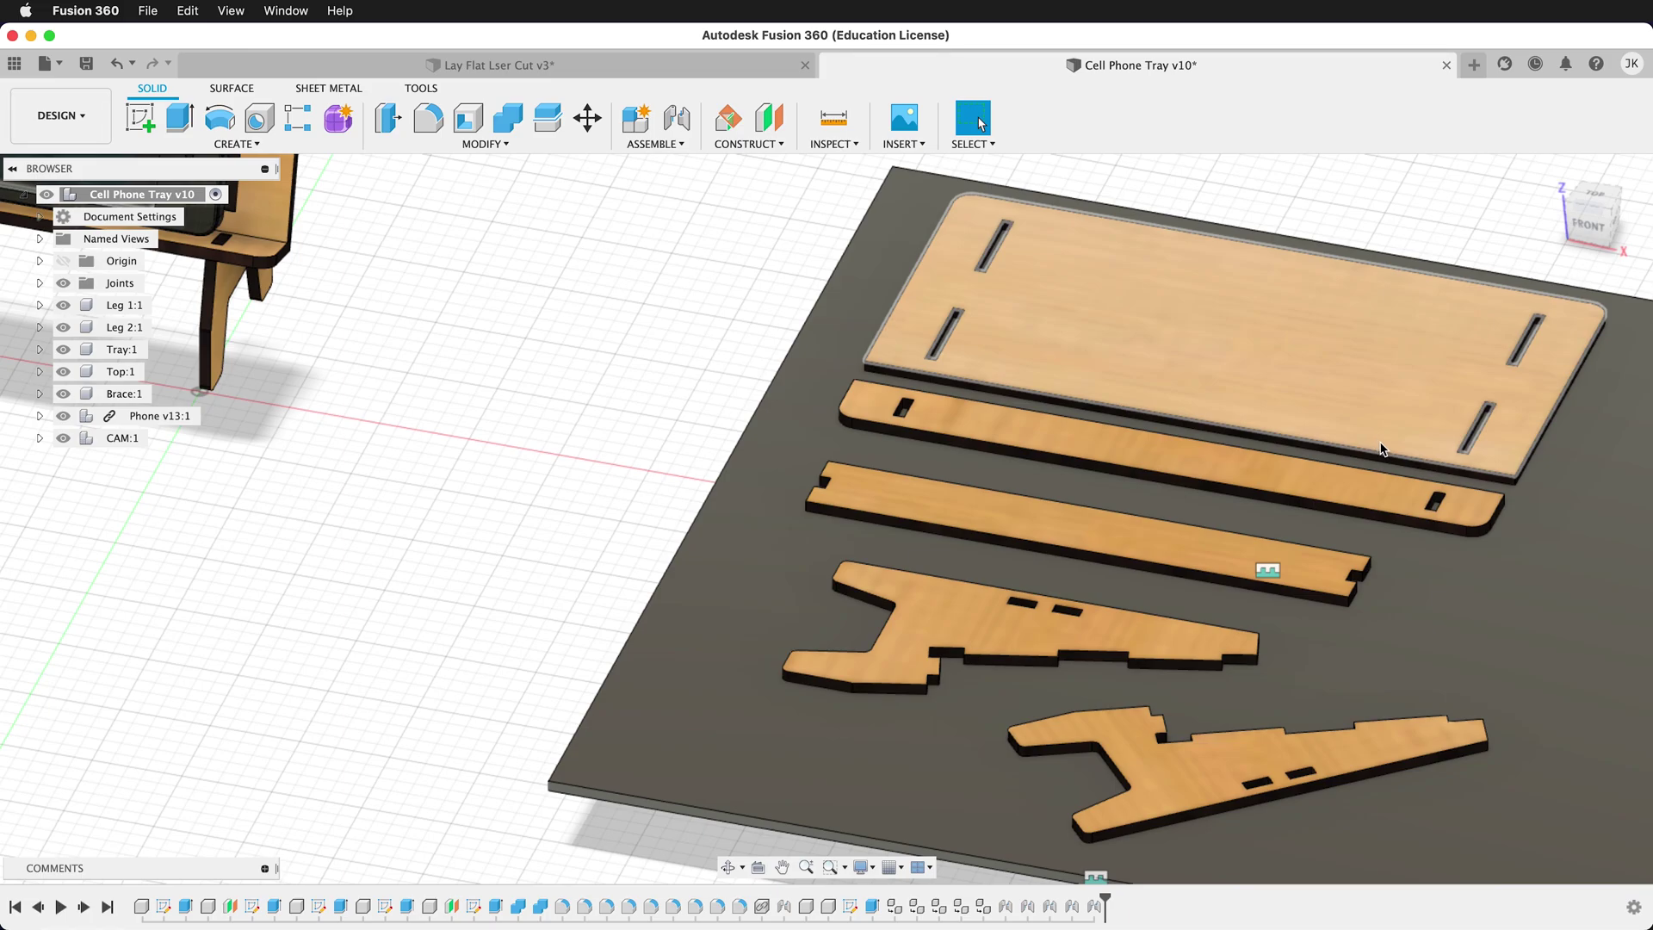
scroll(1382, 443, down, 3)
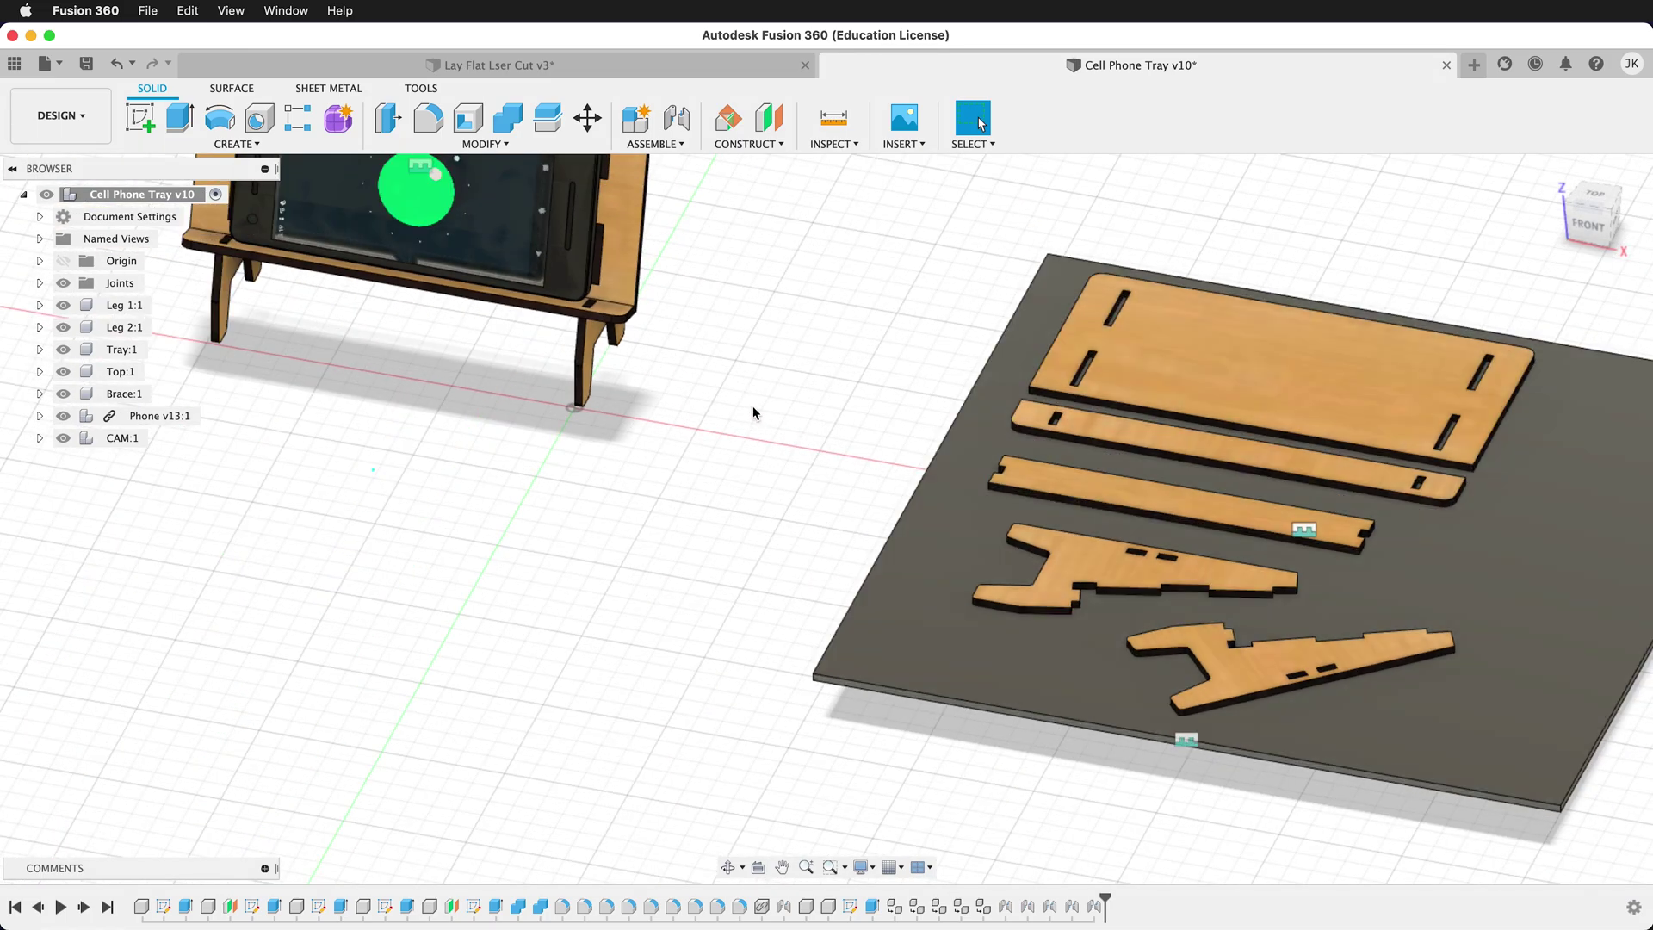
scroll(752, 413, up, 5)
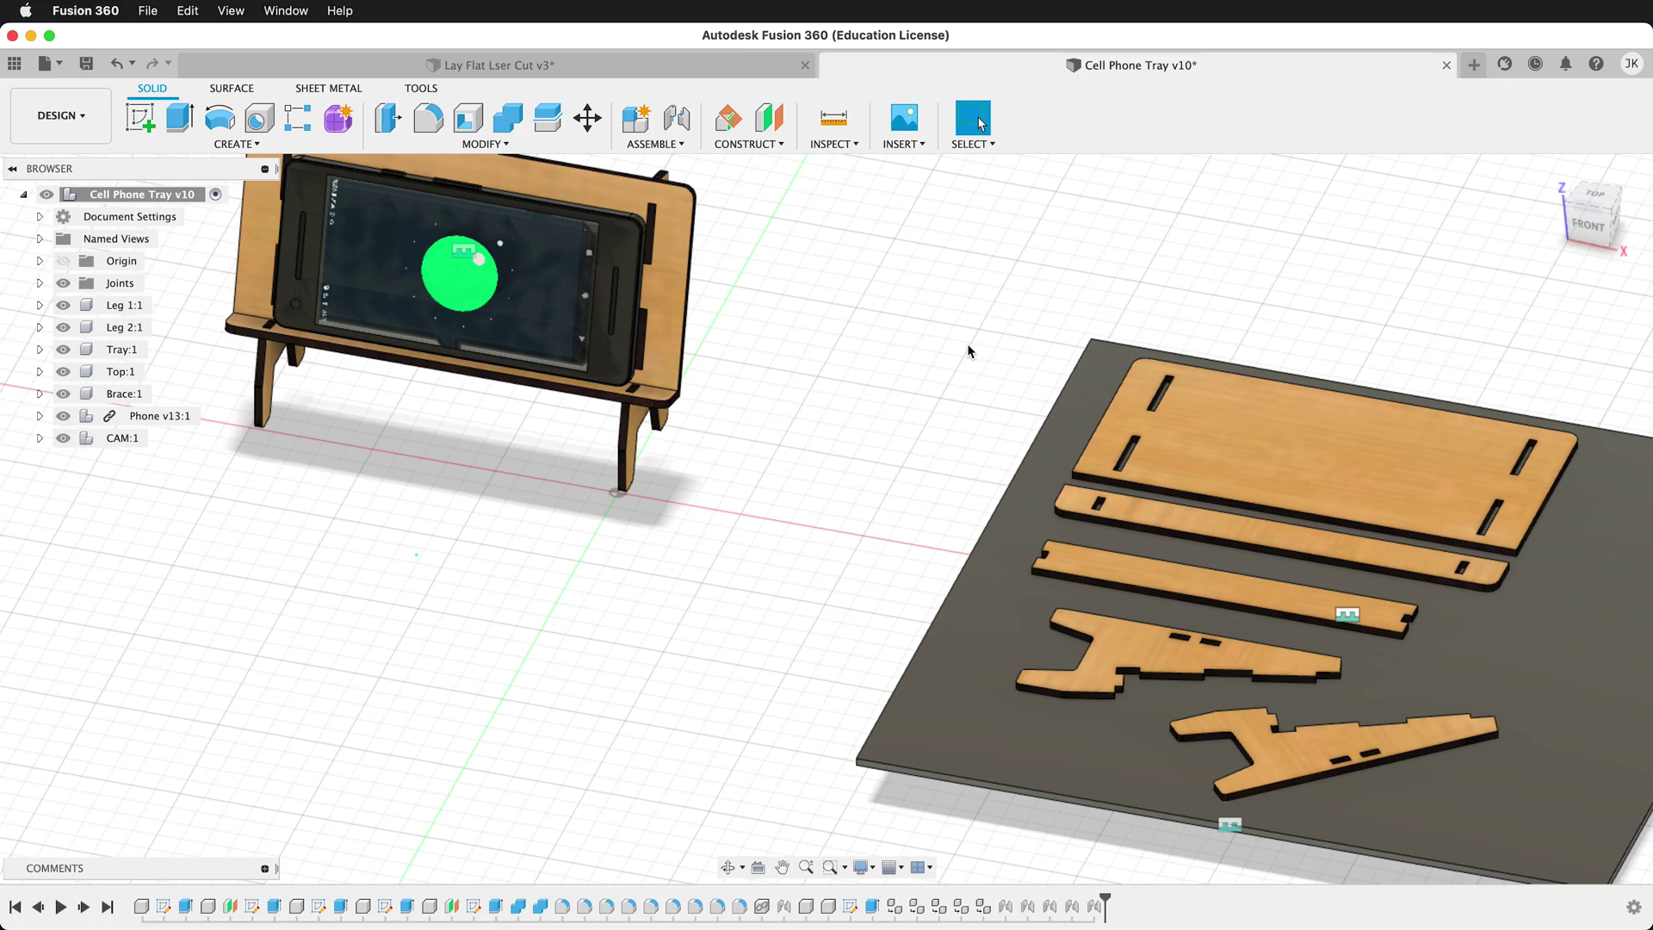
Change the tray's ply value from 0.121 in to 0.25 in and inspect the rebuilt stand.
click(484, 144)
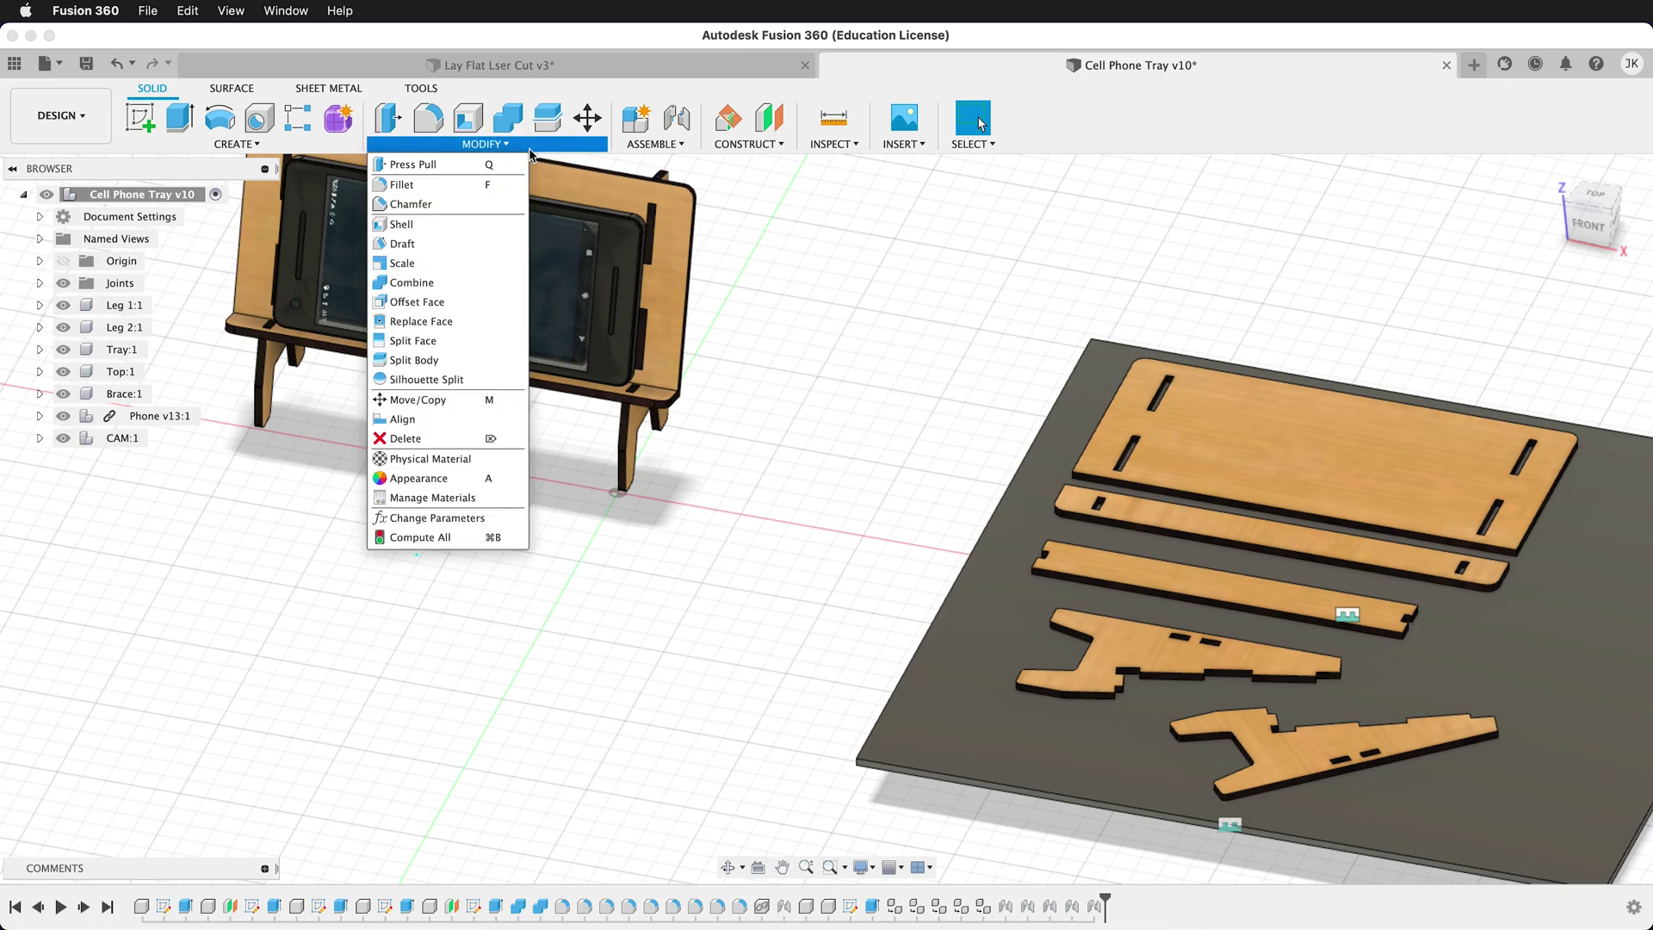
click(480, 519)
click(681, 395)
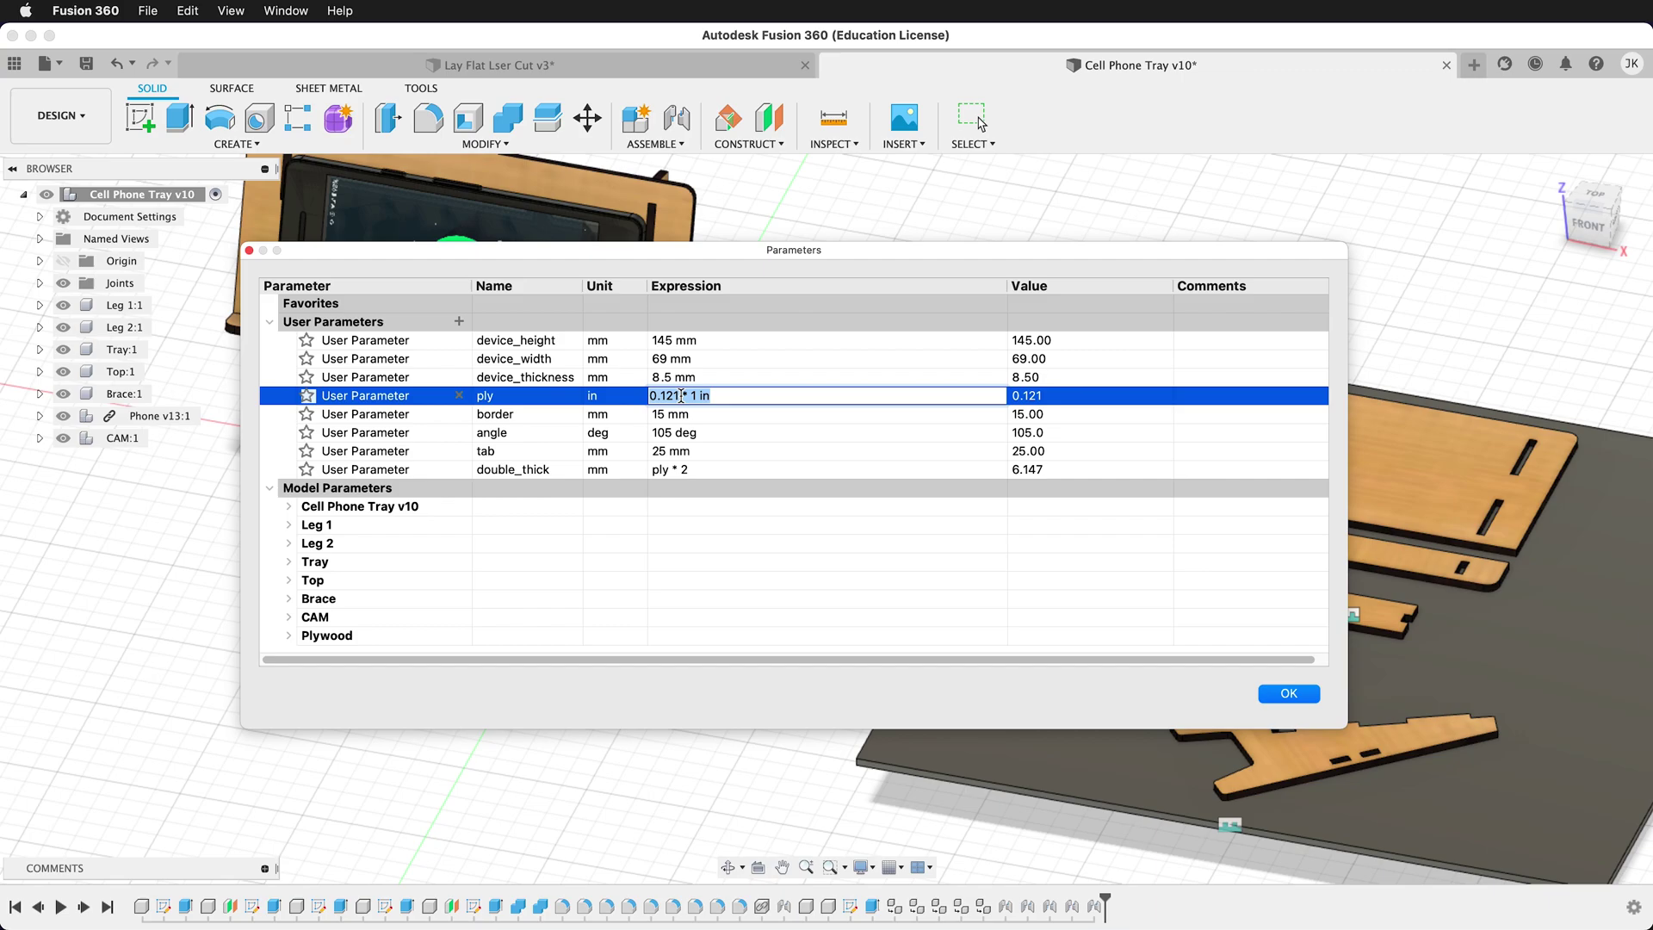
drag(697, 395, 662, 395)
text(25)
click(1289, 694)
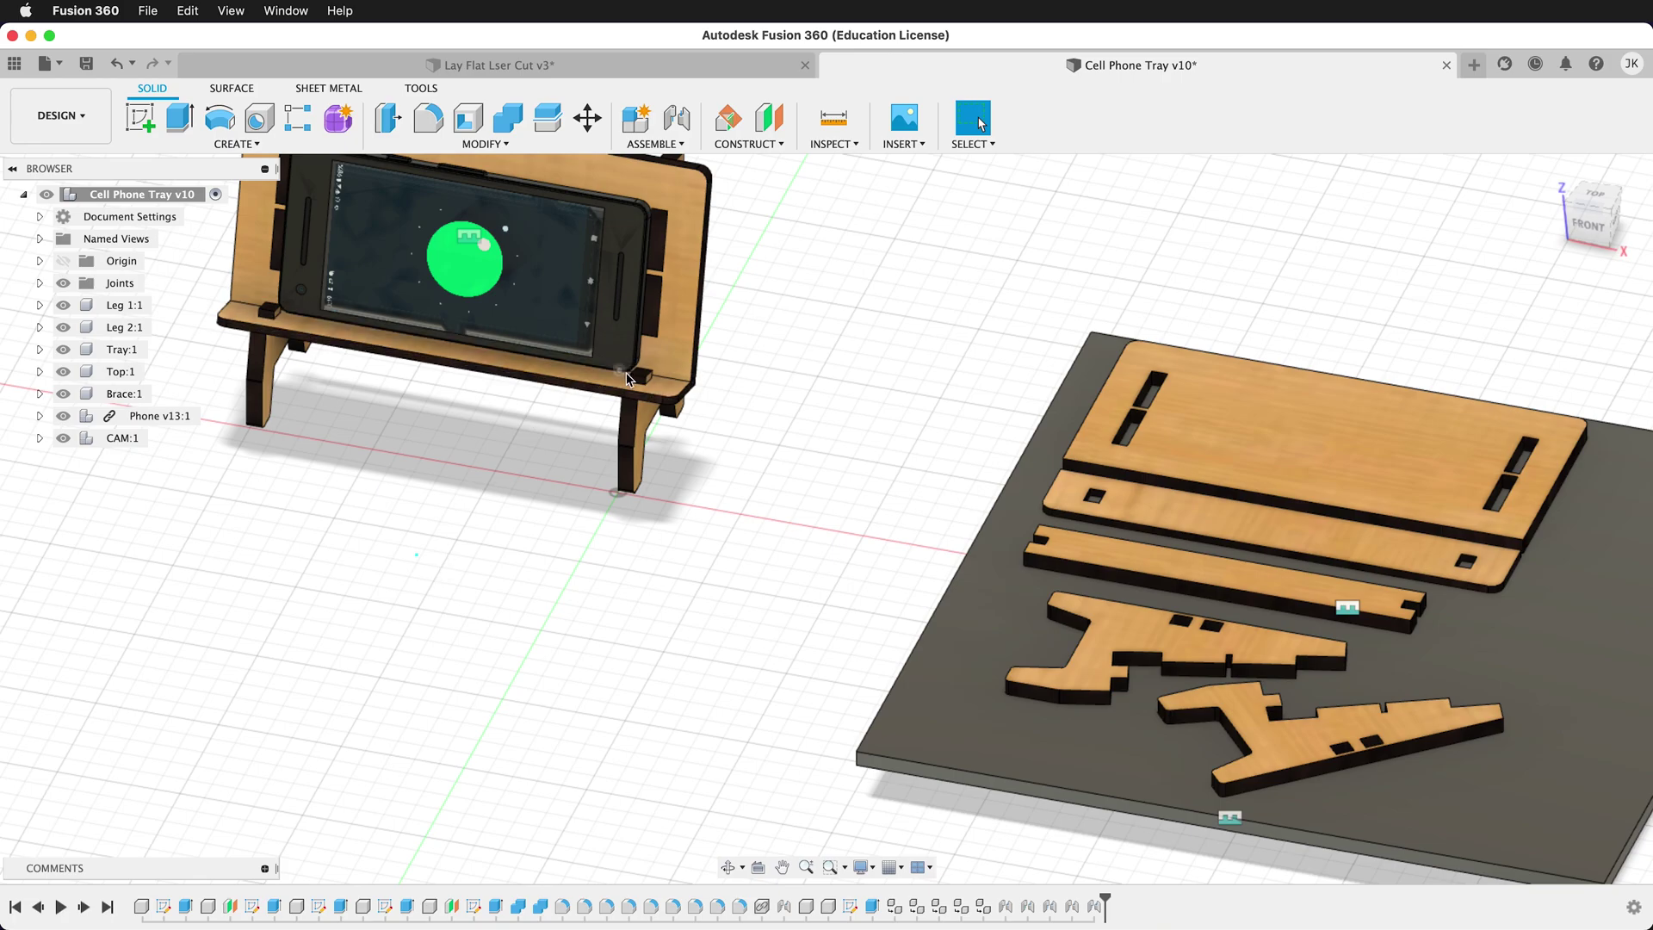
scroll(633, 379, up, 10)
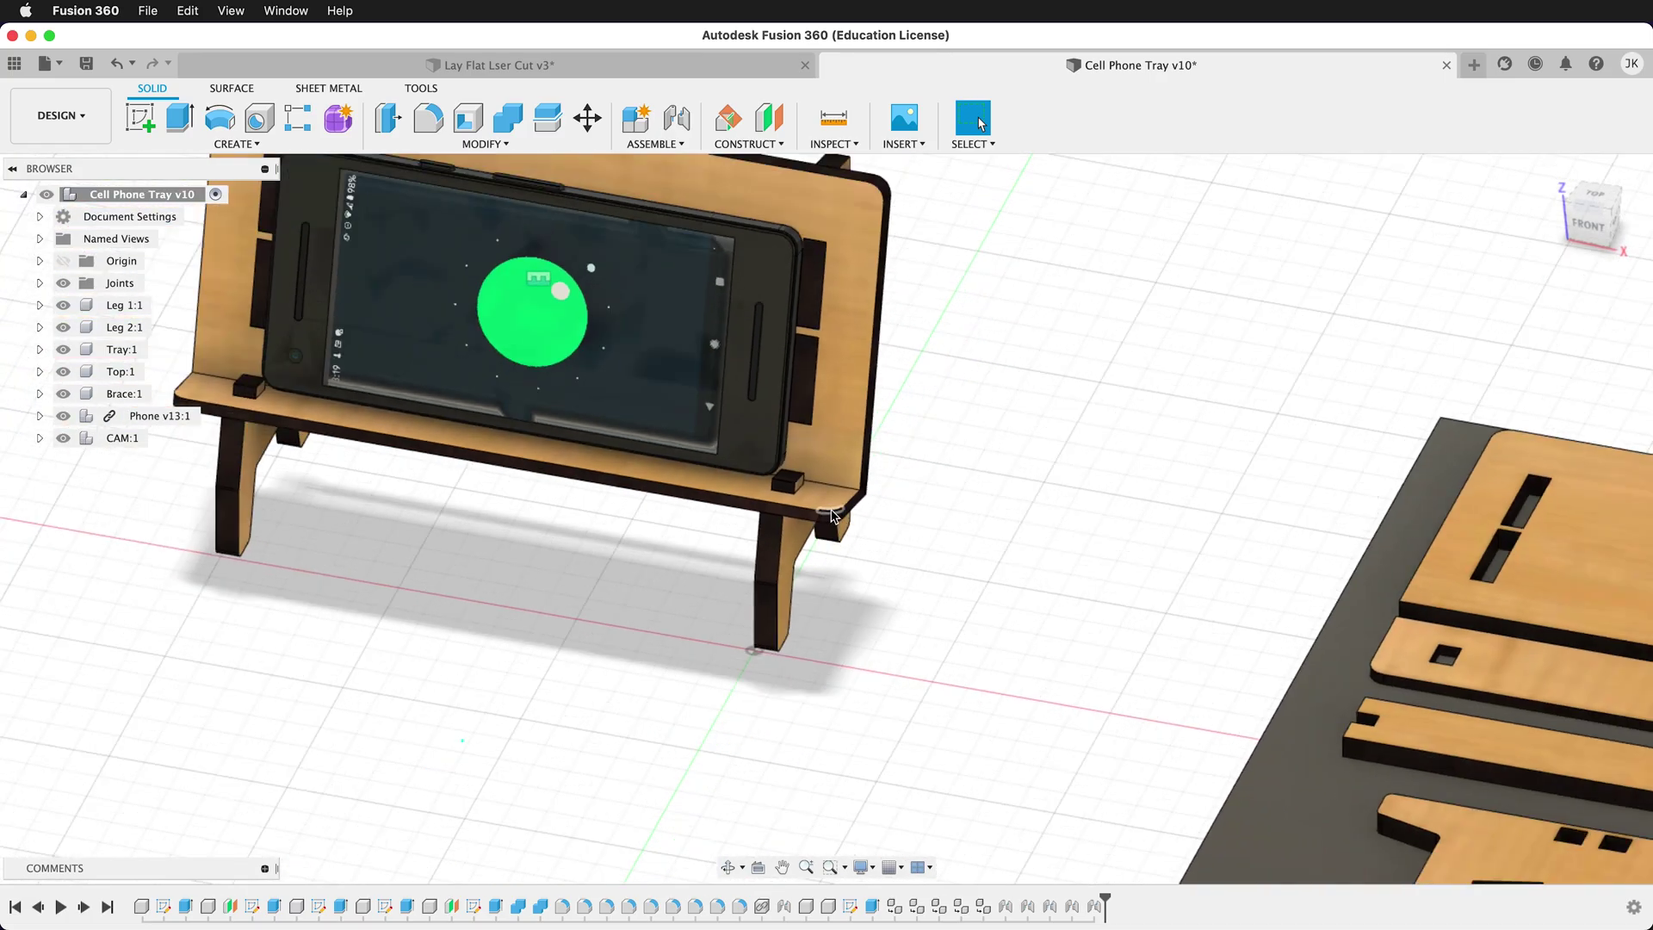
click(663, 424)
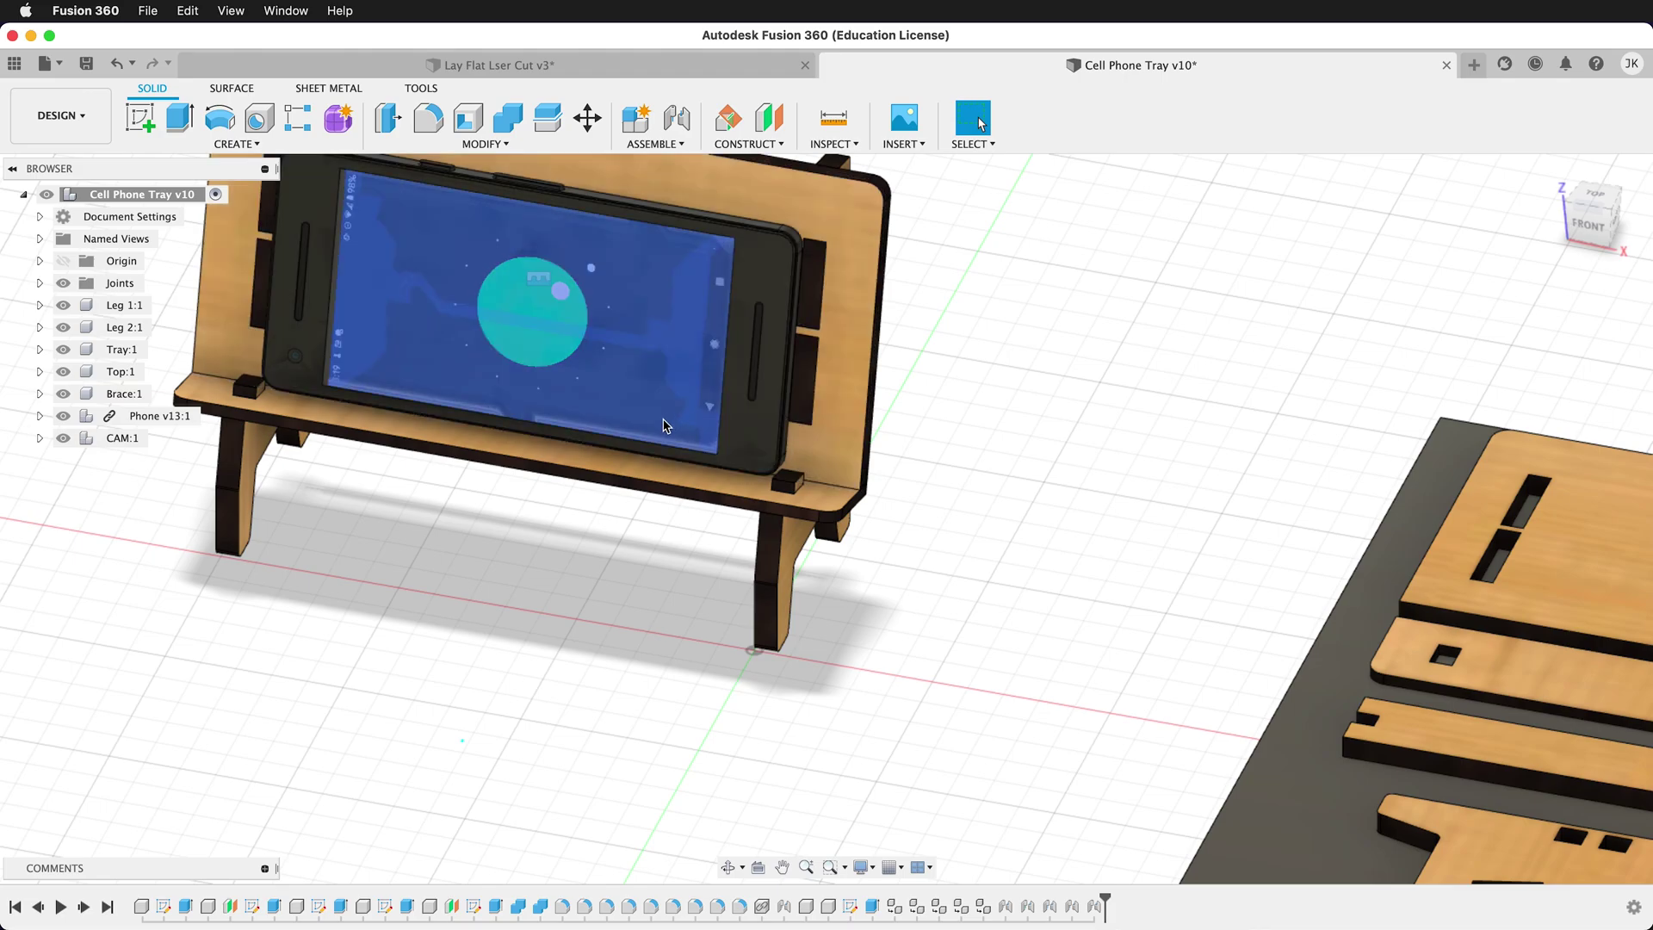
scroll(638, 439, down, 3)
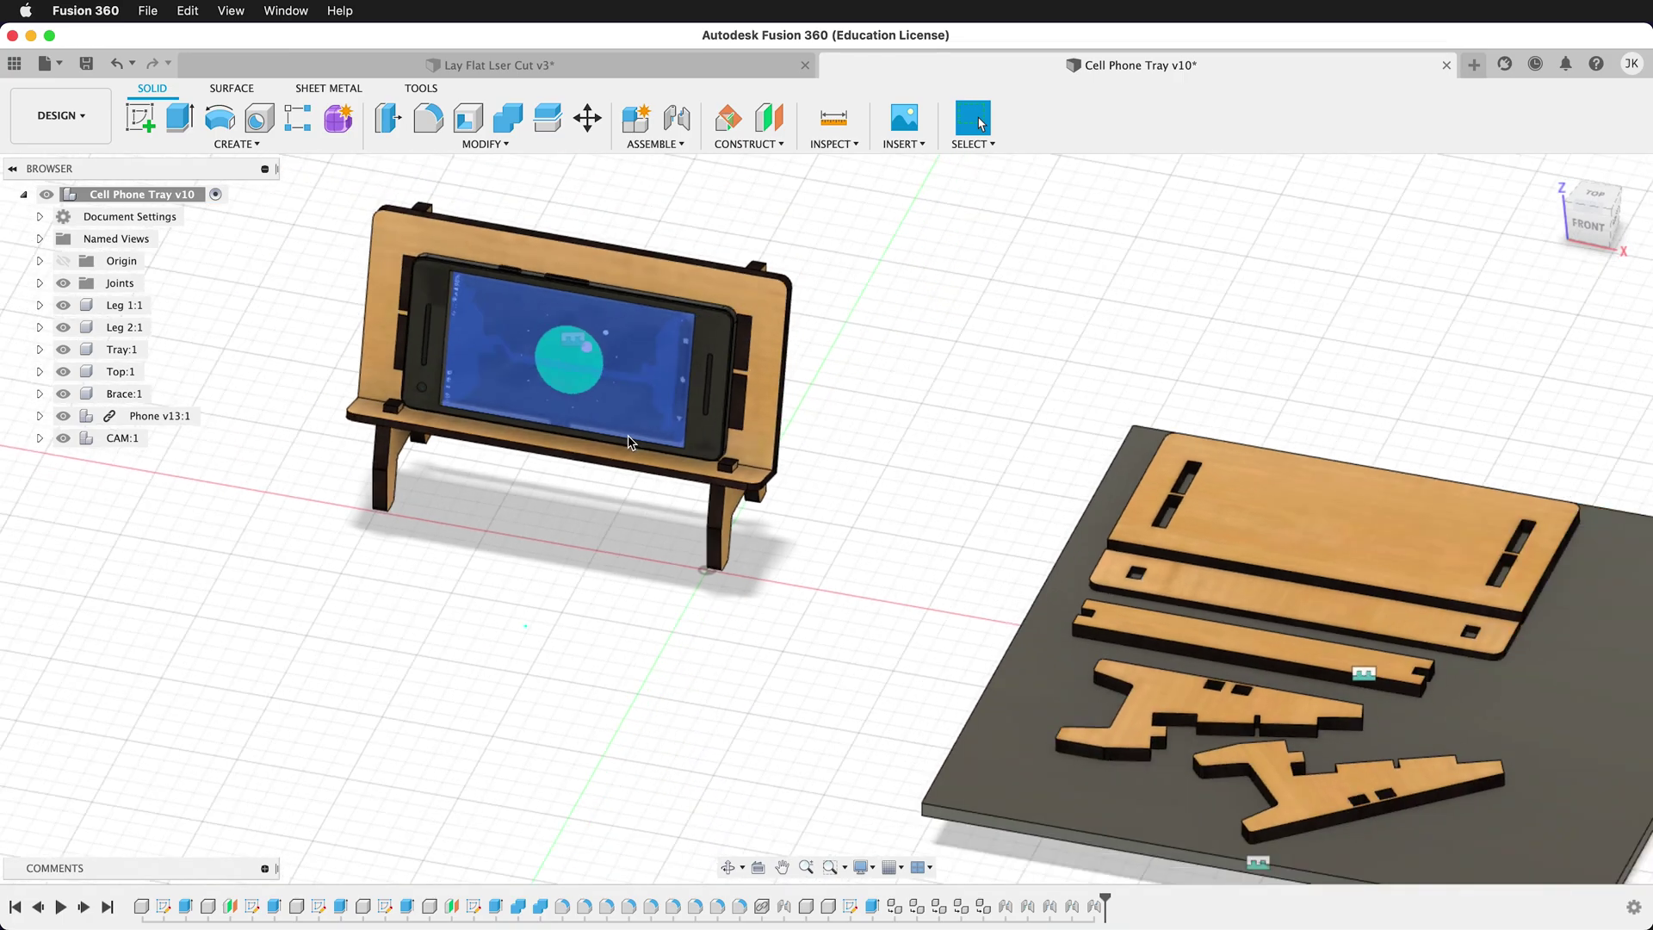
Activate Tray:1 and replace its extrude distance of 3.175 mm with the ply parameter.
key(Escape)
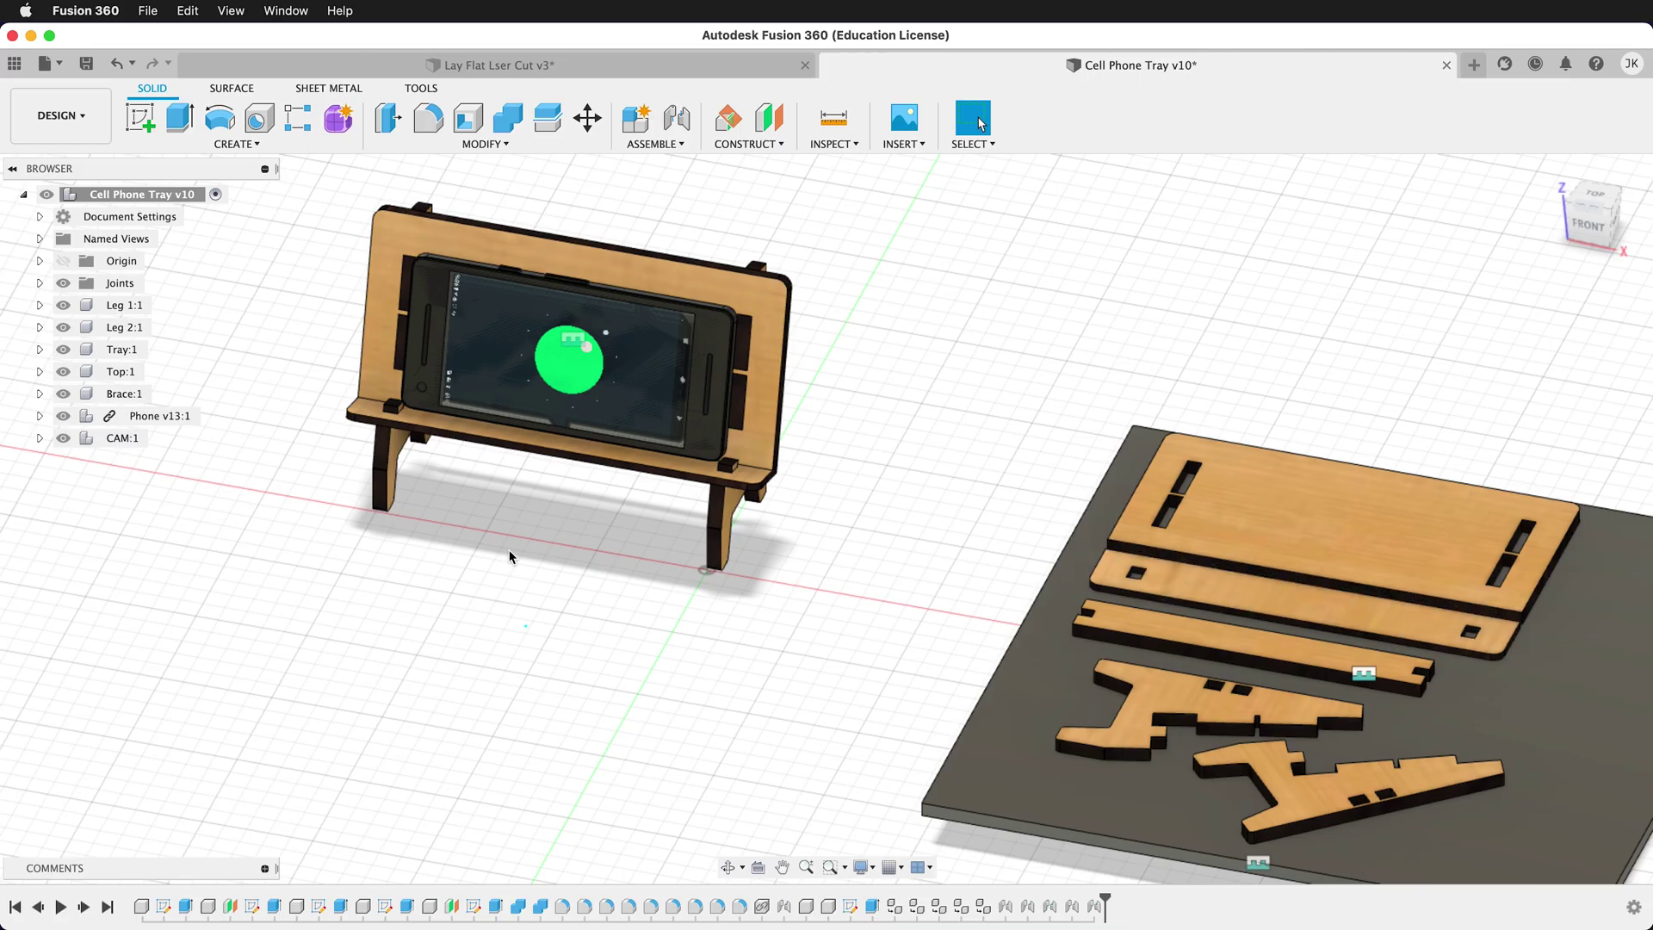
click(157, 351)
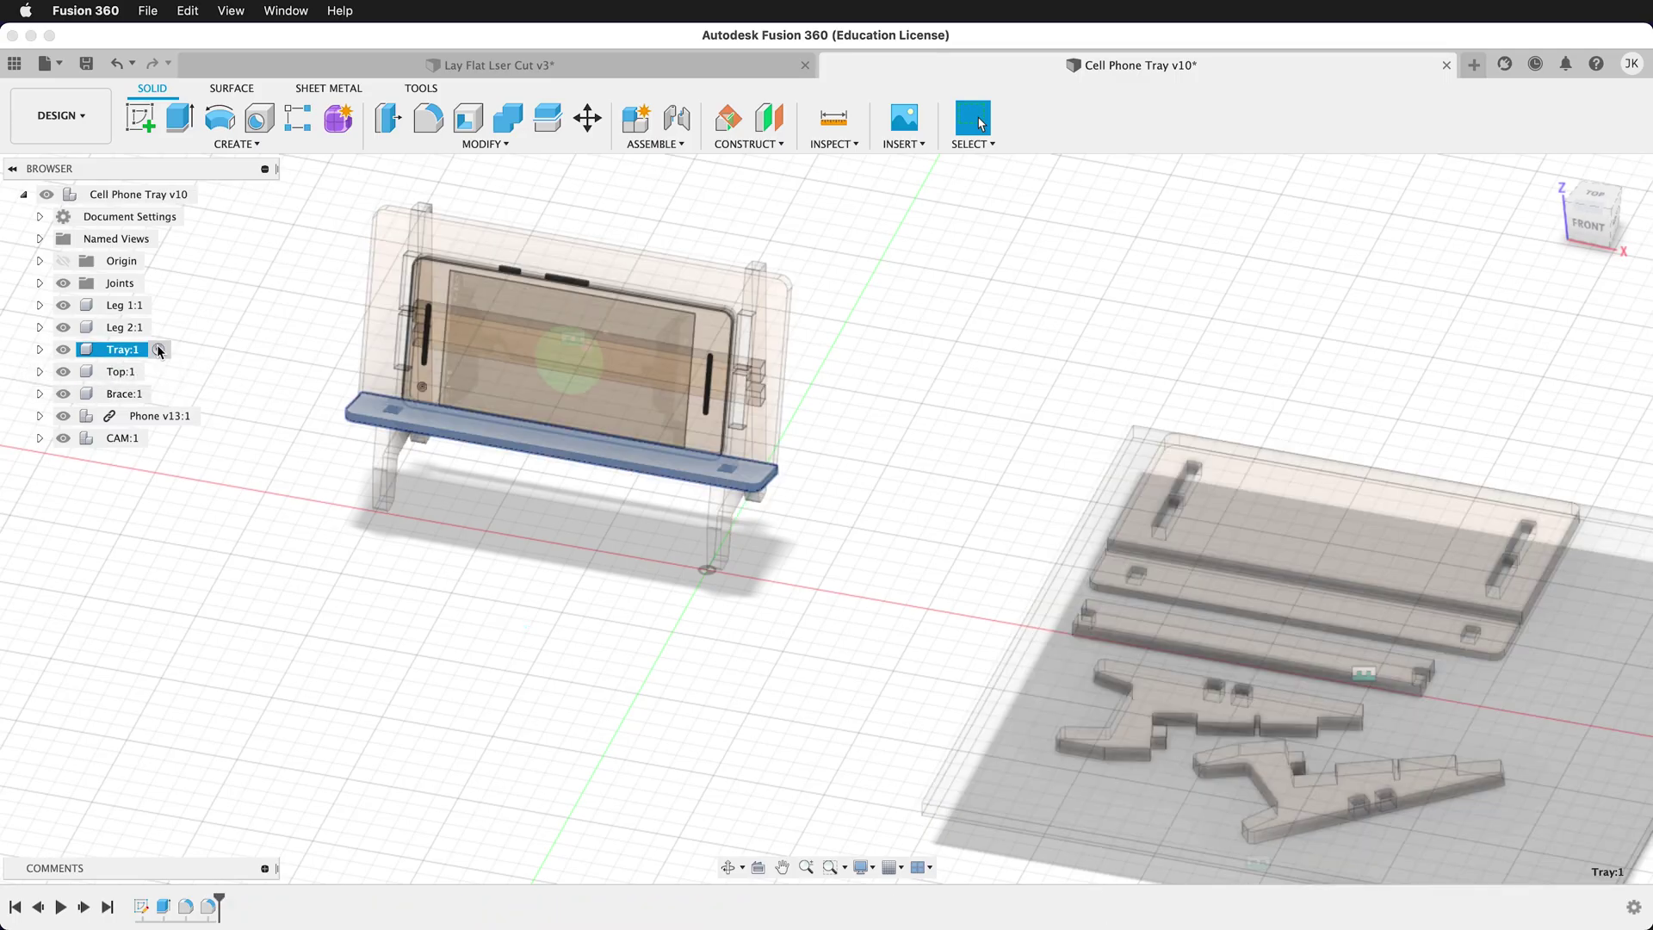
right_click(158, 909)
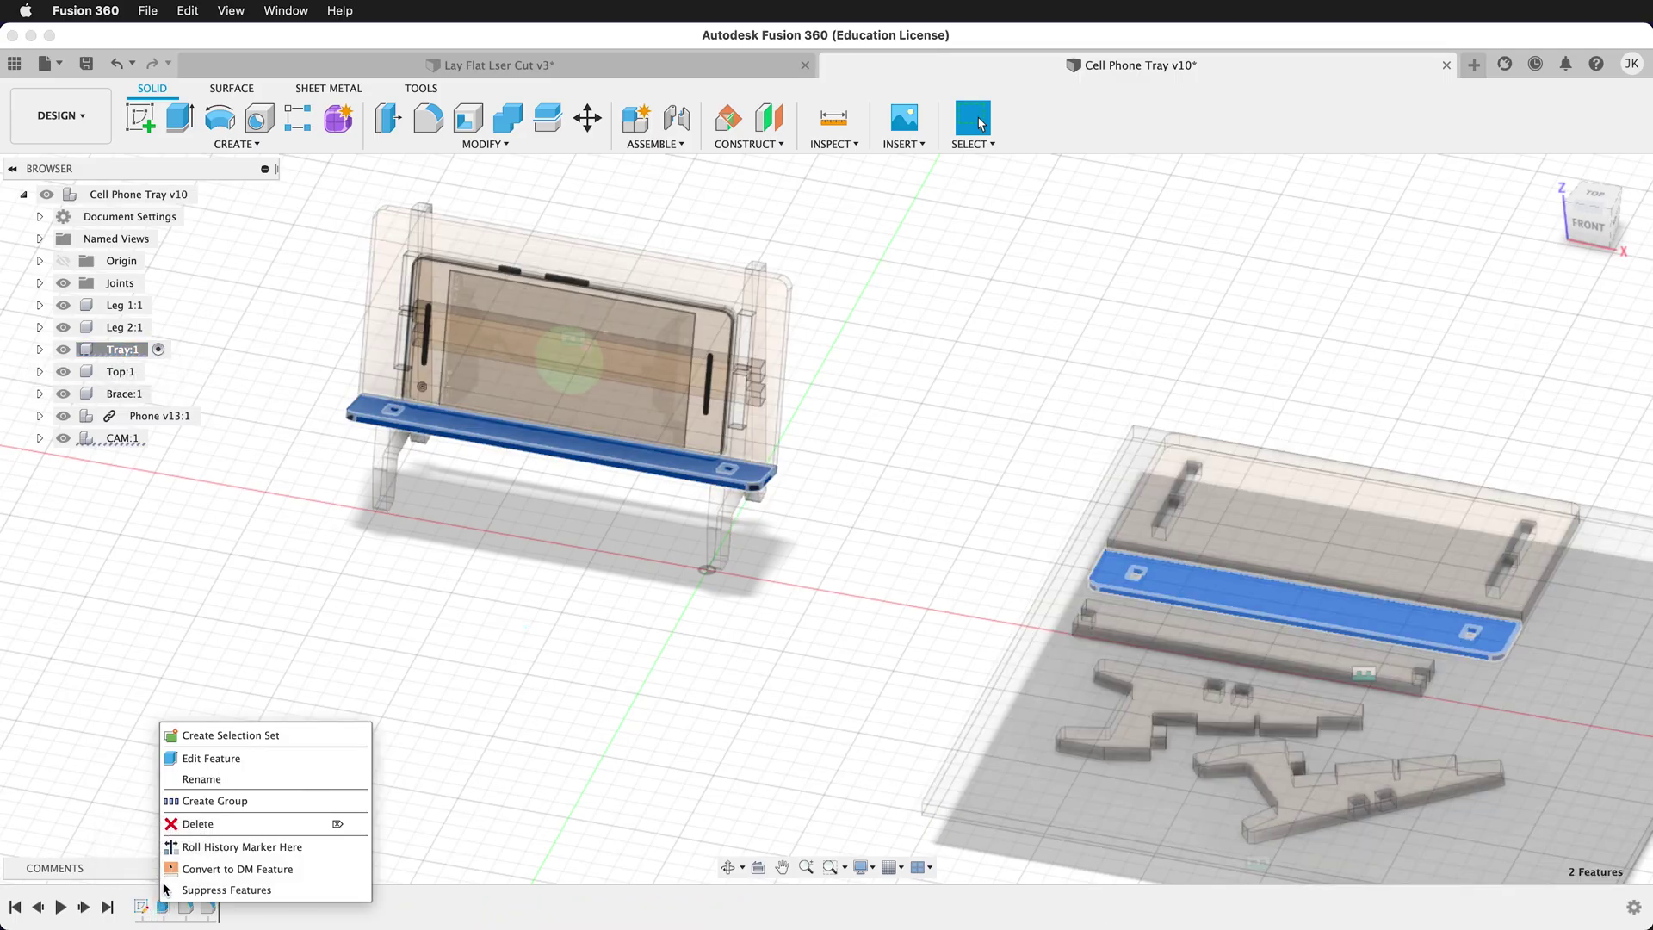
click(226, 762)
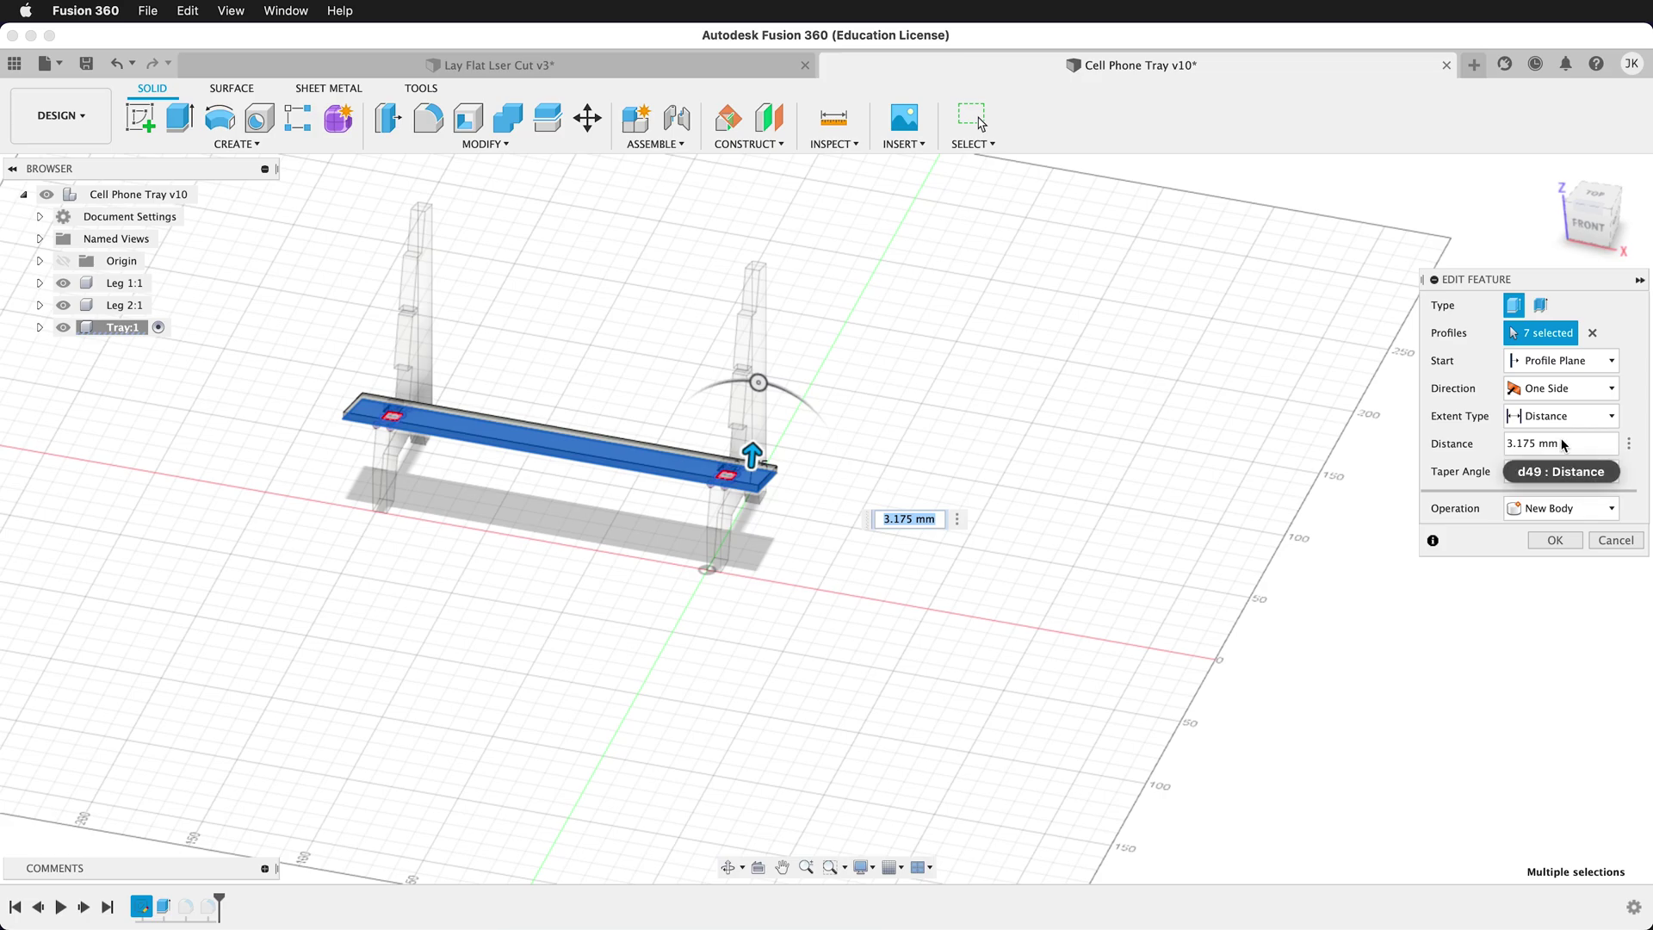
click(1562, 445)
drag(1561, 443, 1475, 444)
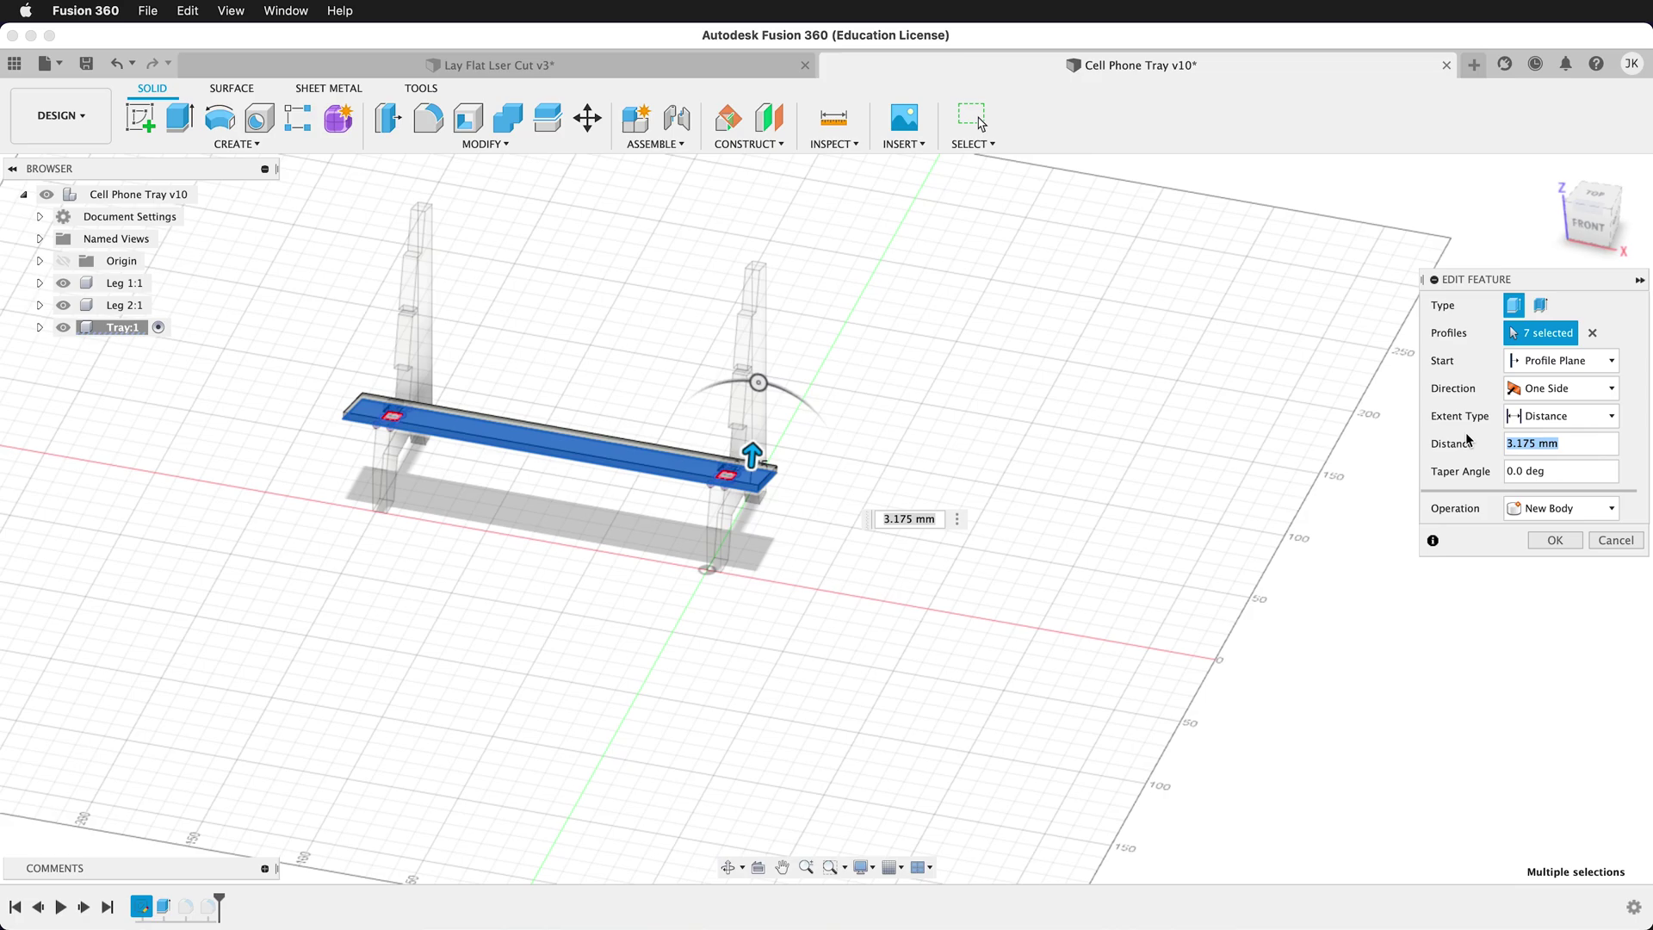
text(ply)
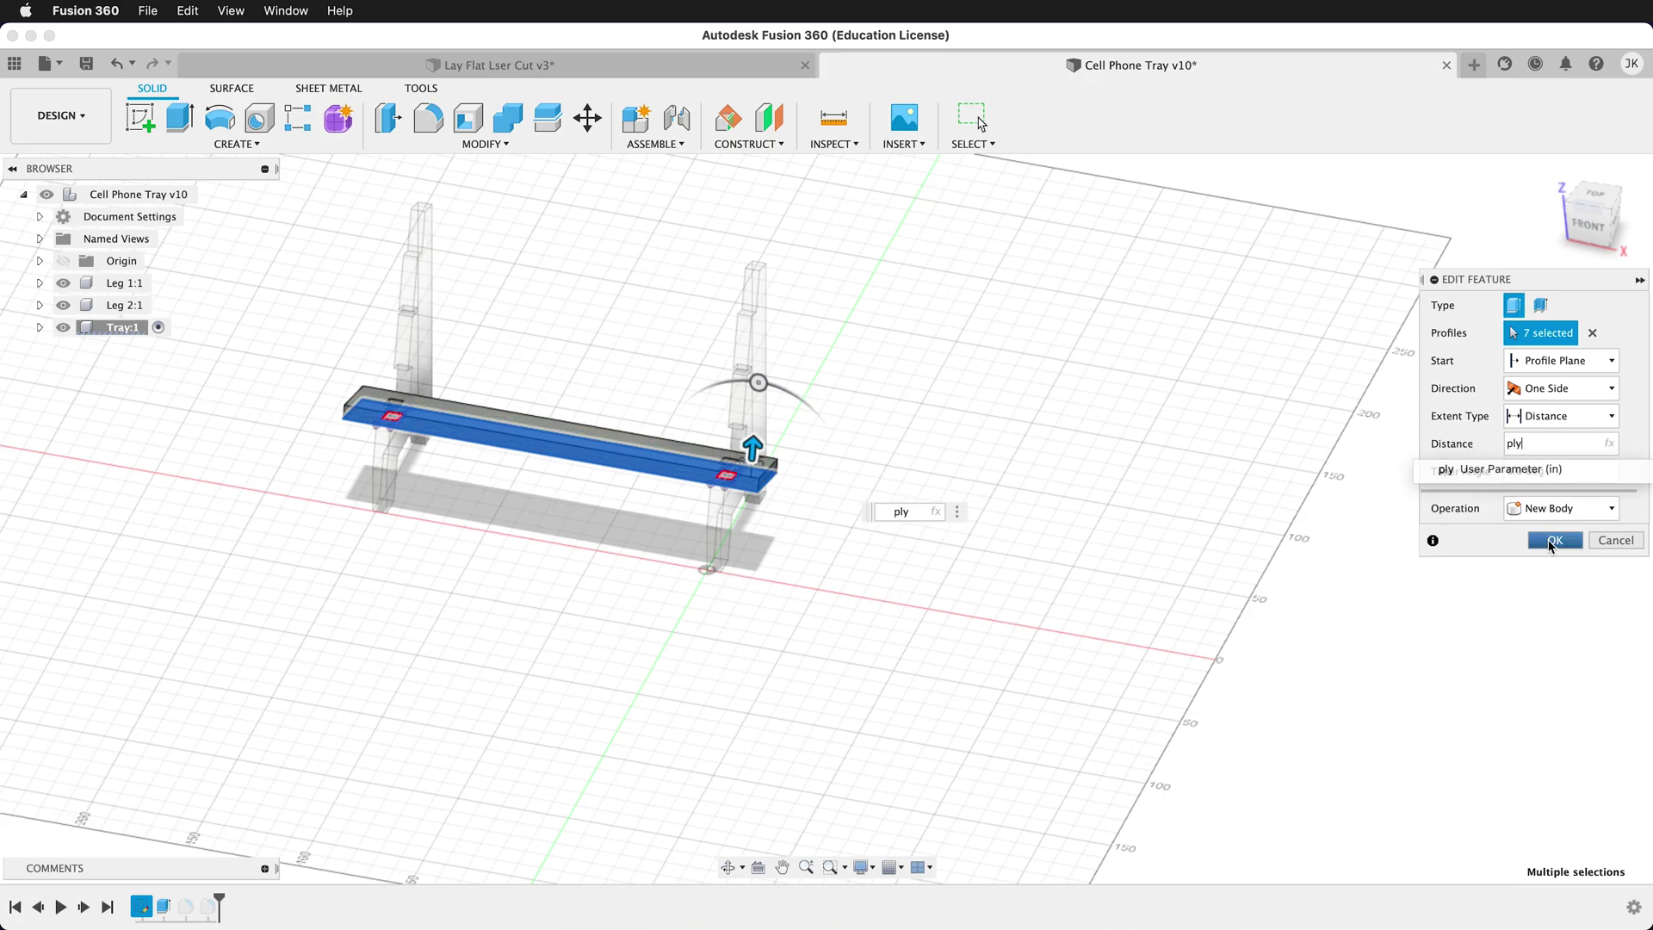
click(1554, 540)
click(1554, 540)
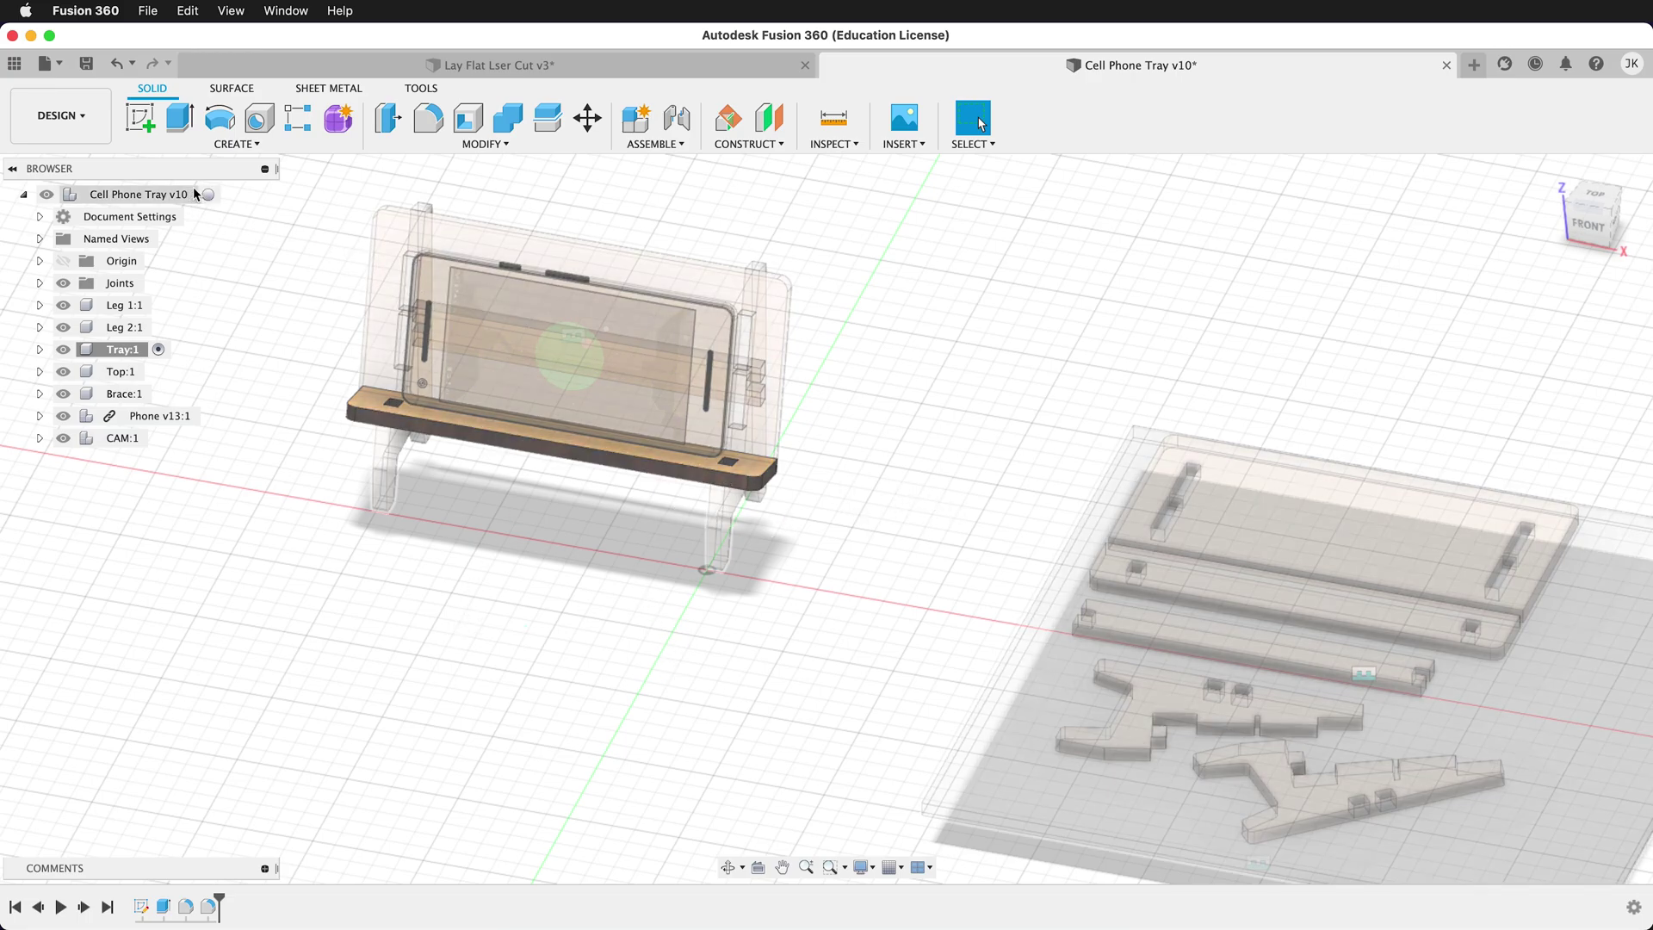
Make the whole phone tray assembly the active component.
click(208, 193)
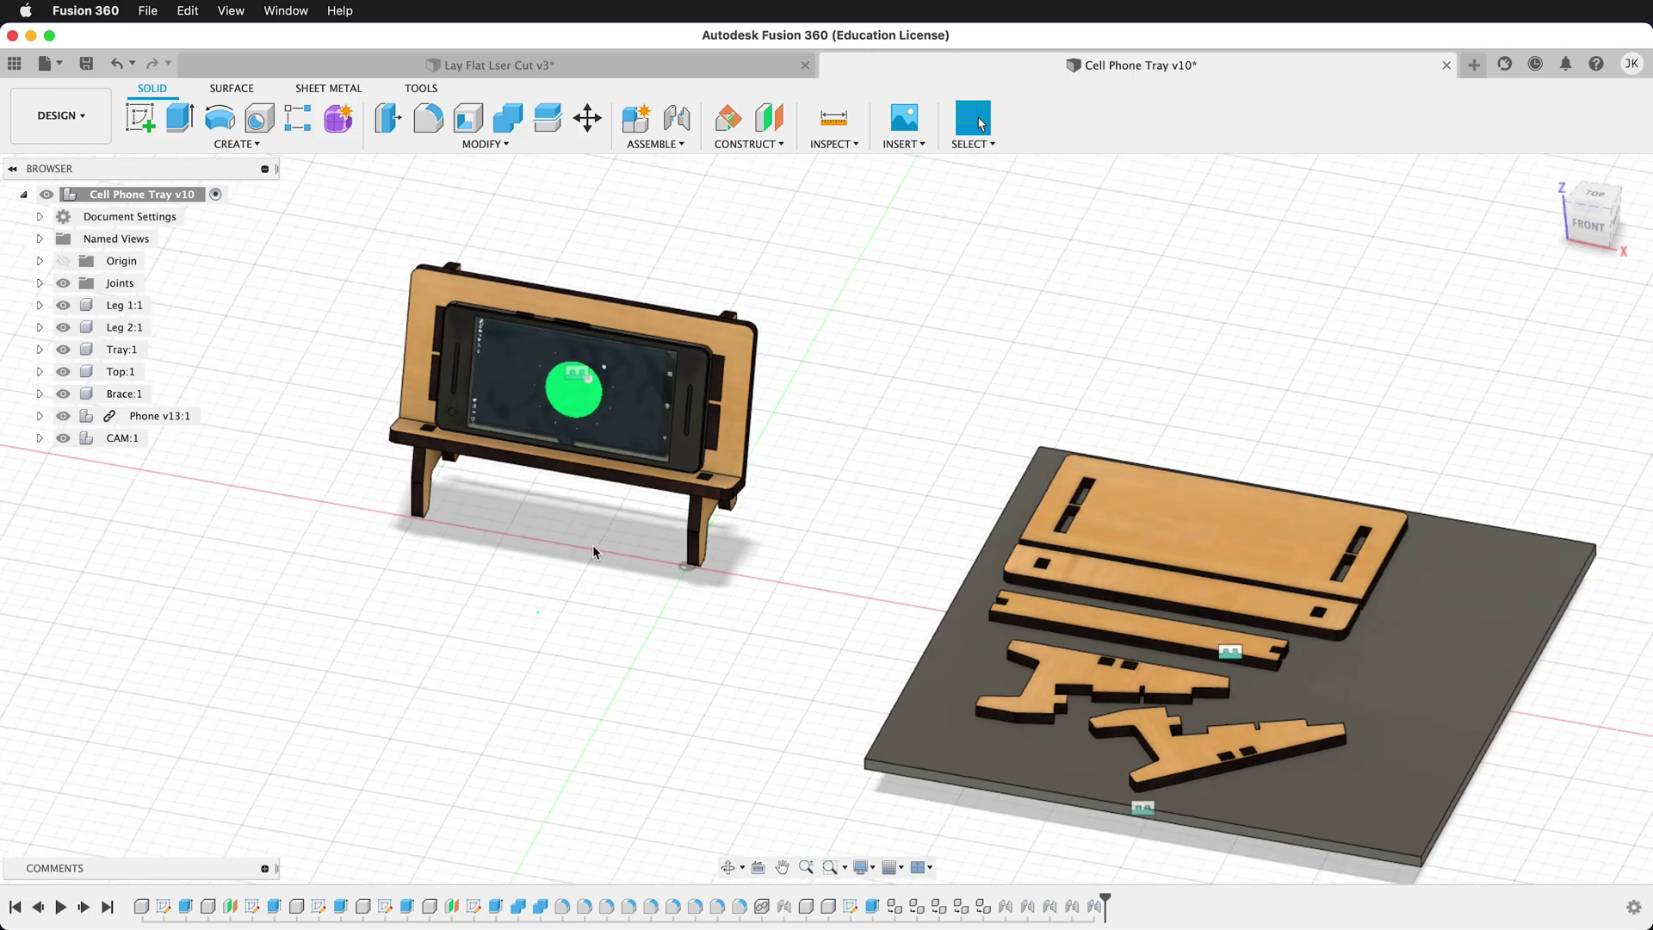
scroll(1307, 673, up, 2)
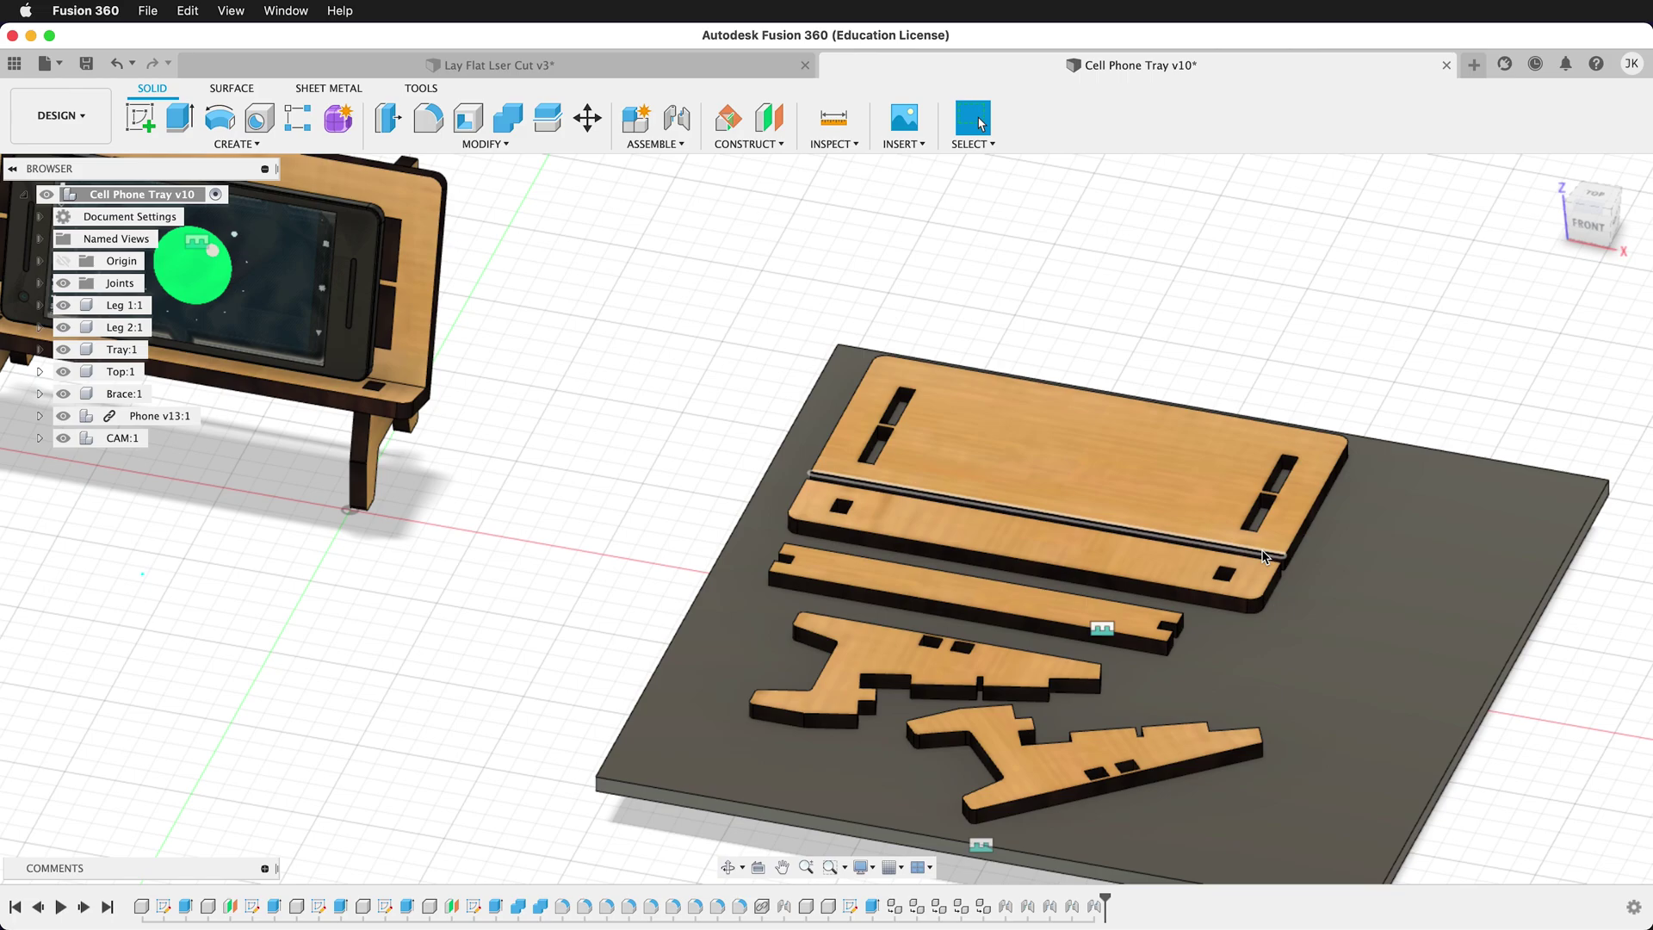
scroll(1263, 555, down, 2)
Set ply to 0.21 in and orbit to check every laid-out part, Tray included.
click(483, 144)
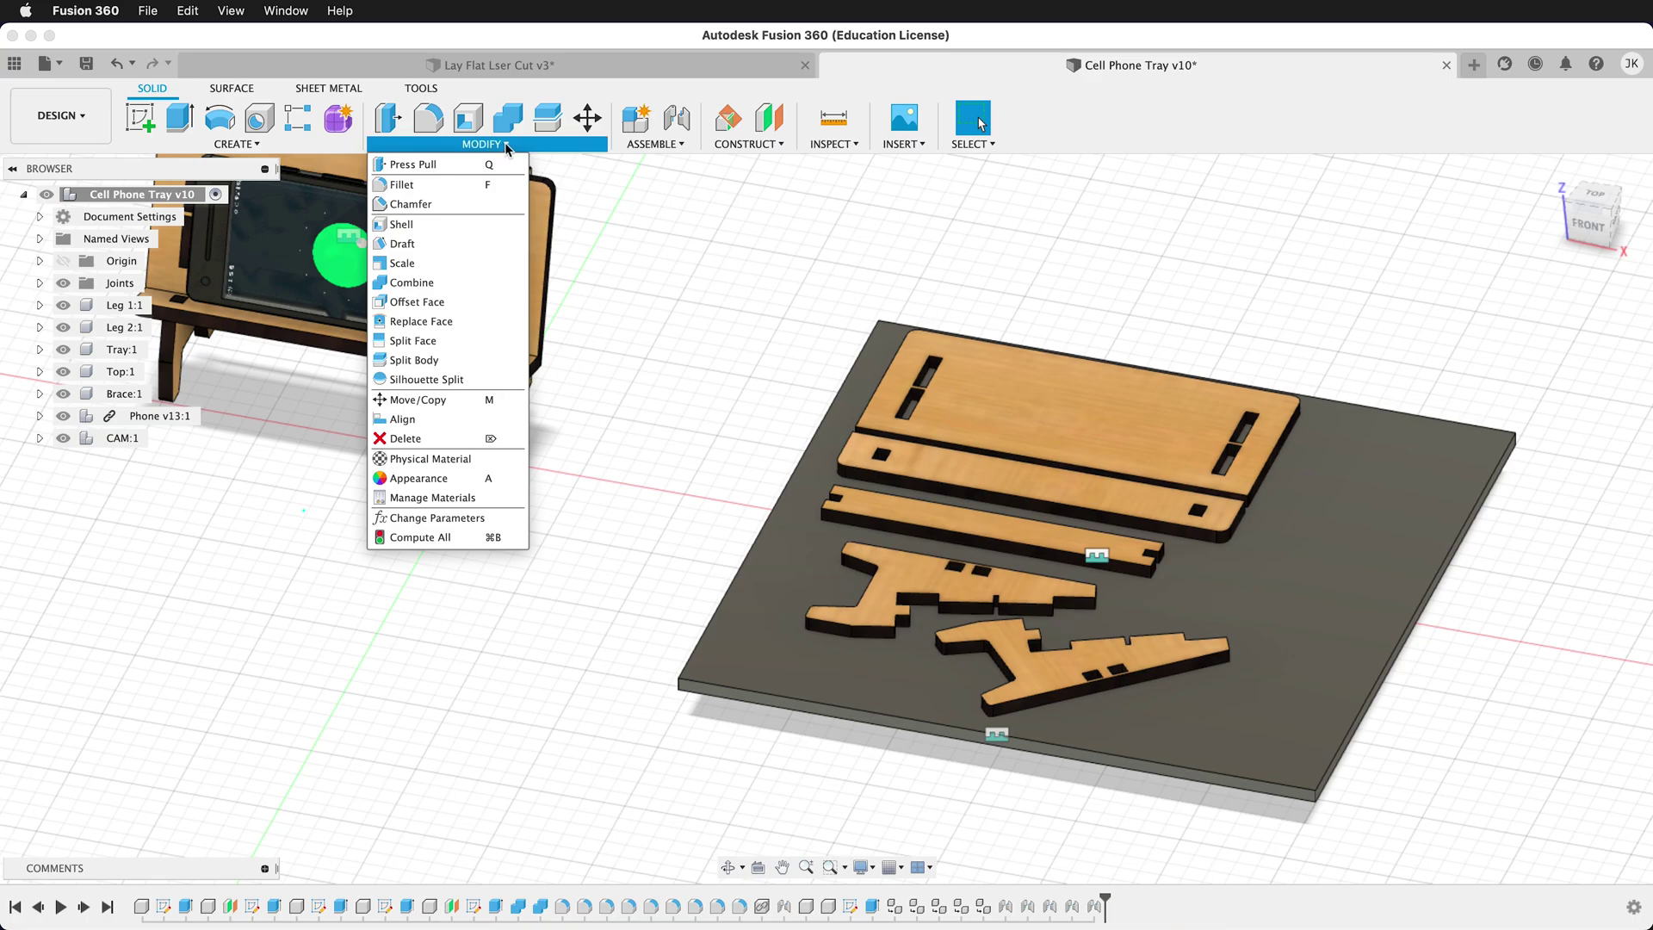
click(481, 516)
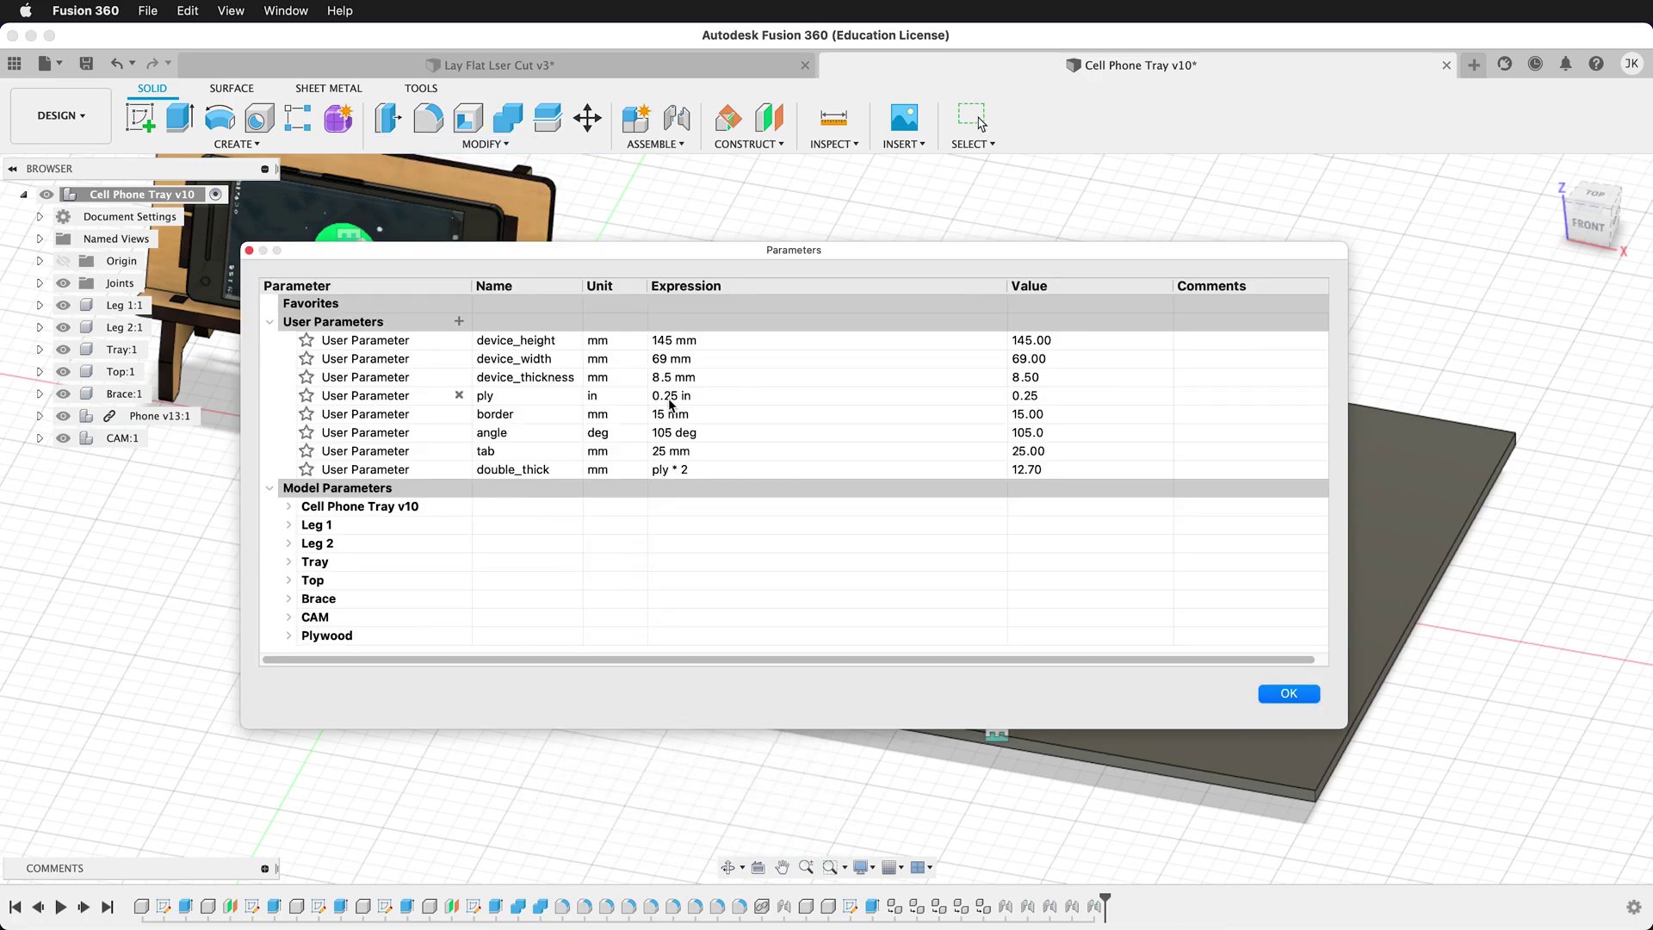
double_click(667, 395)
text(21)
click(1289, 693)
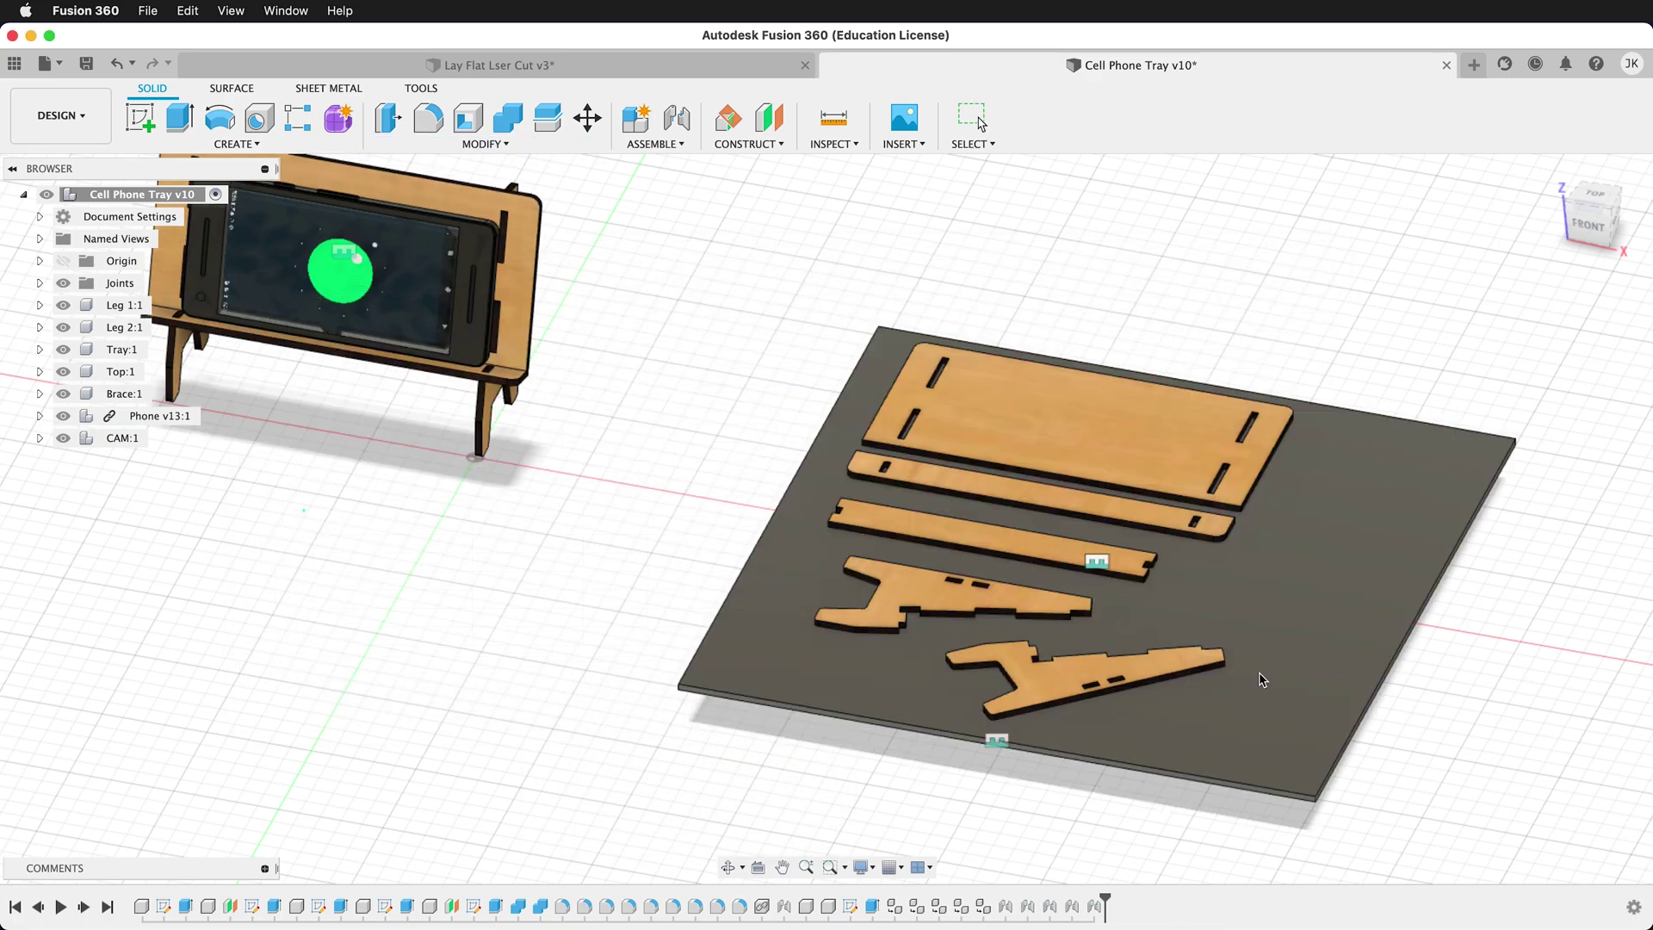
shift+middle_drag(551, 556, 581, 573)
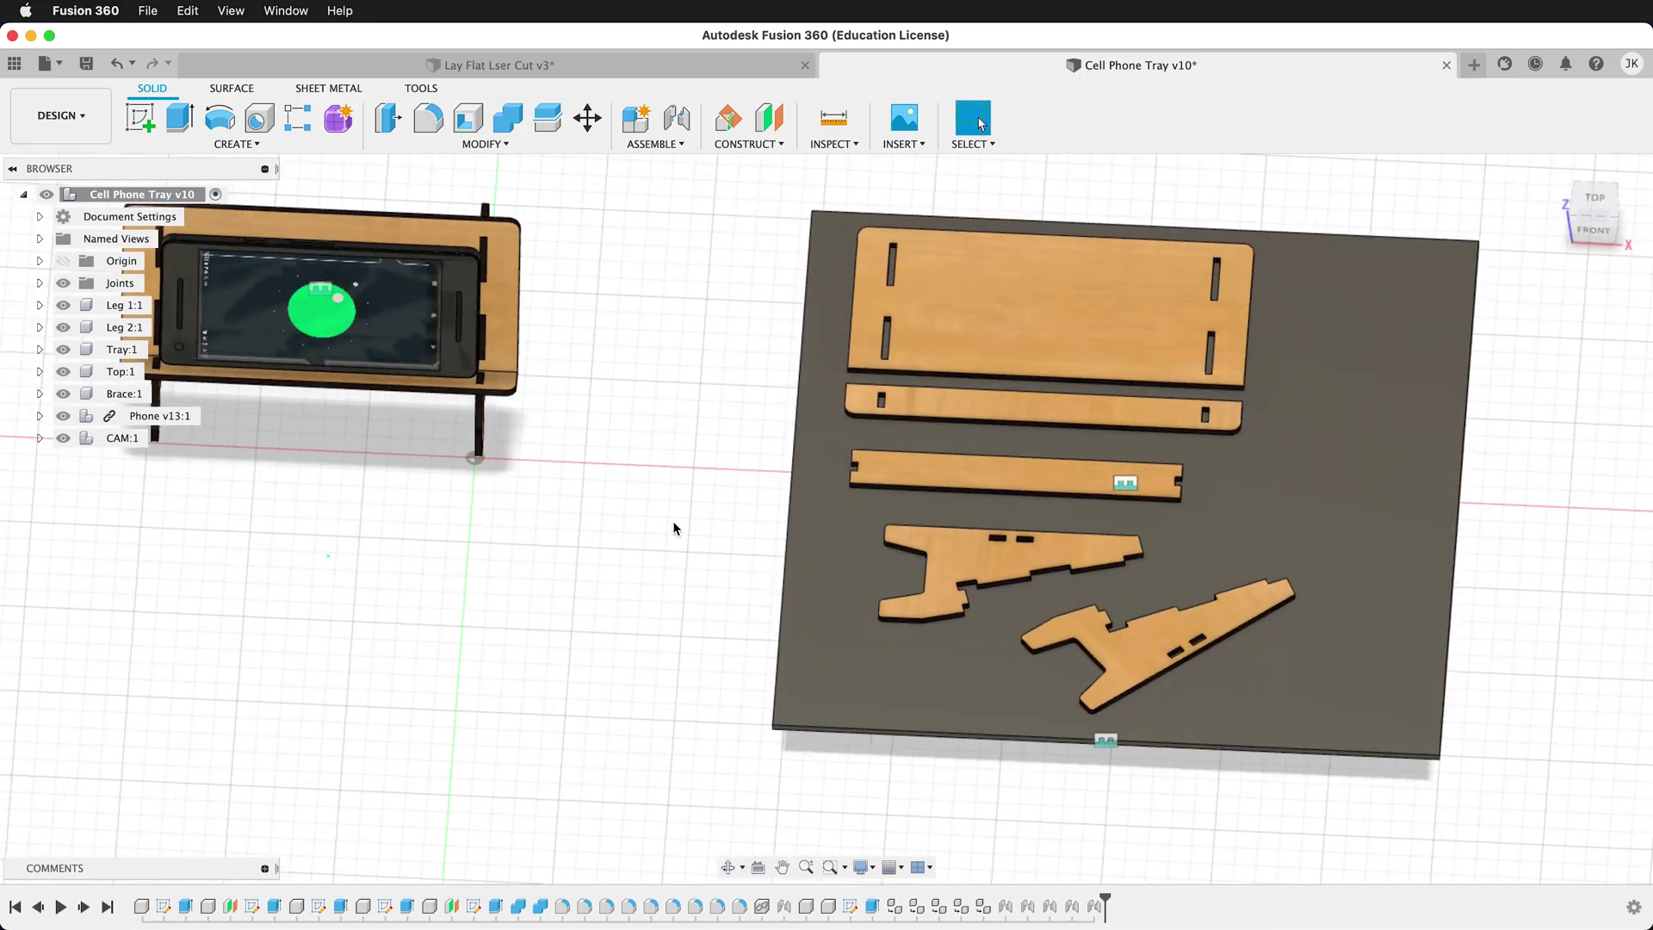
scroll(694, 531, down, 3)
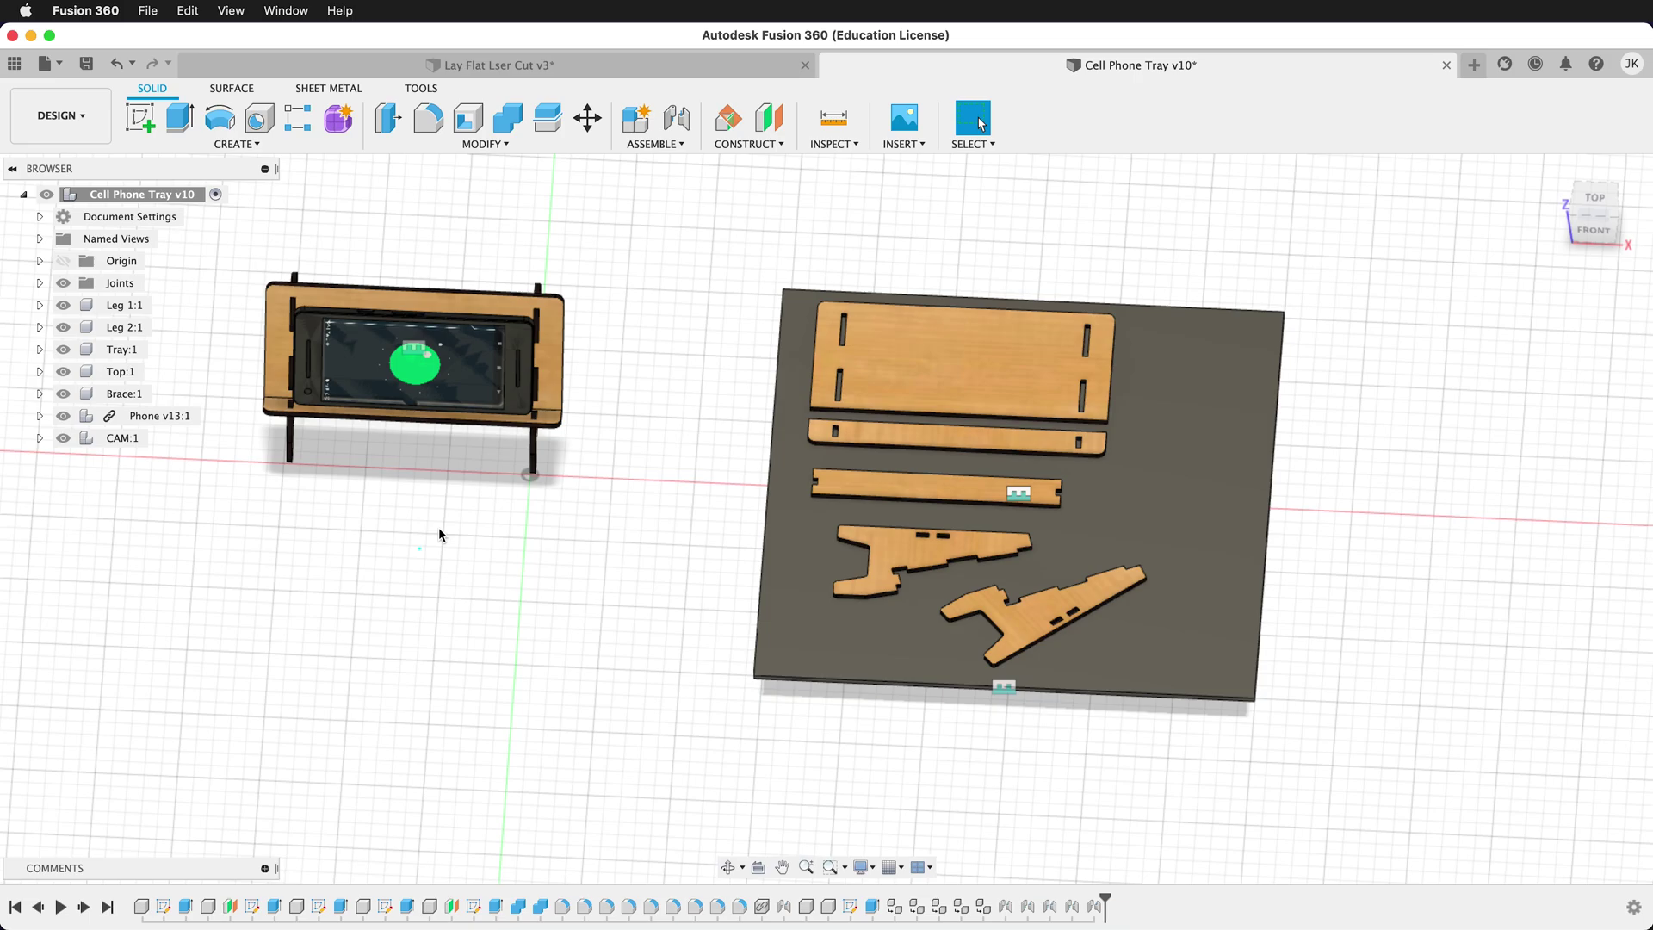
scroll(448, 551, up, 1)
scroll(450, 556, up, 1)
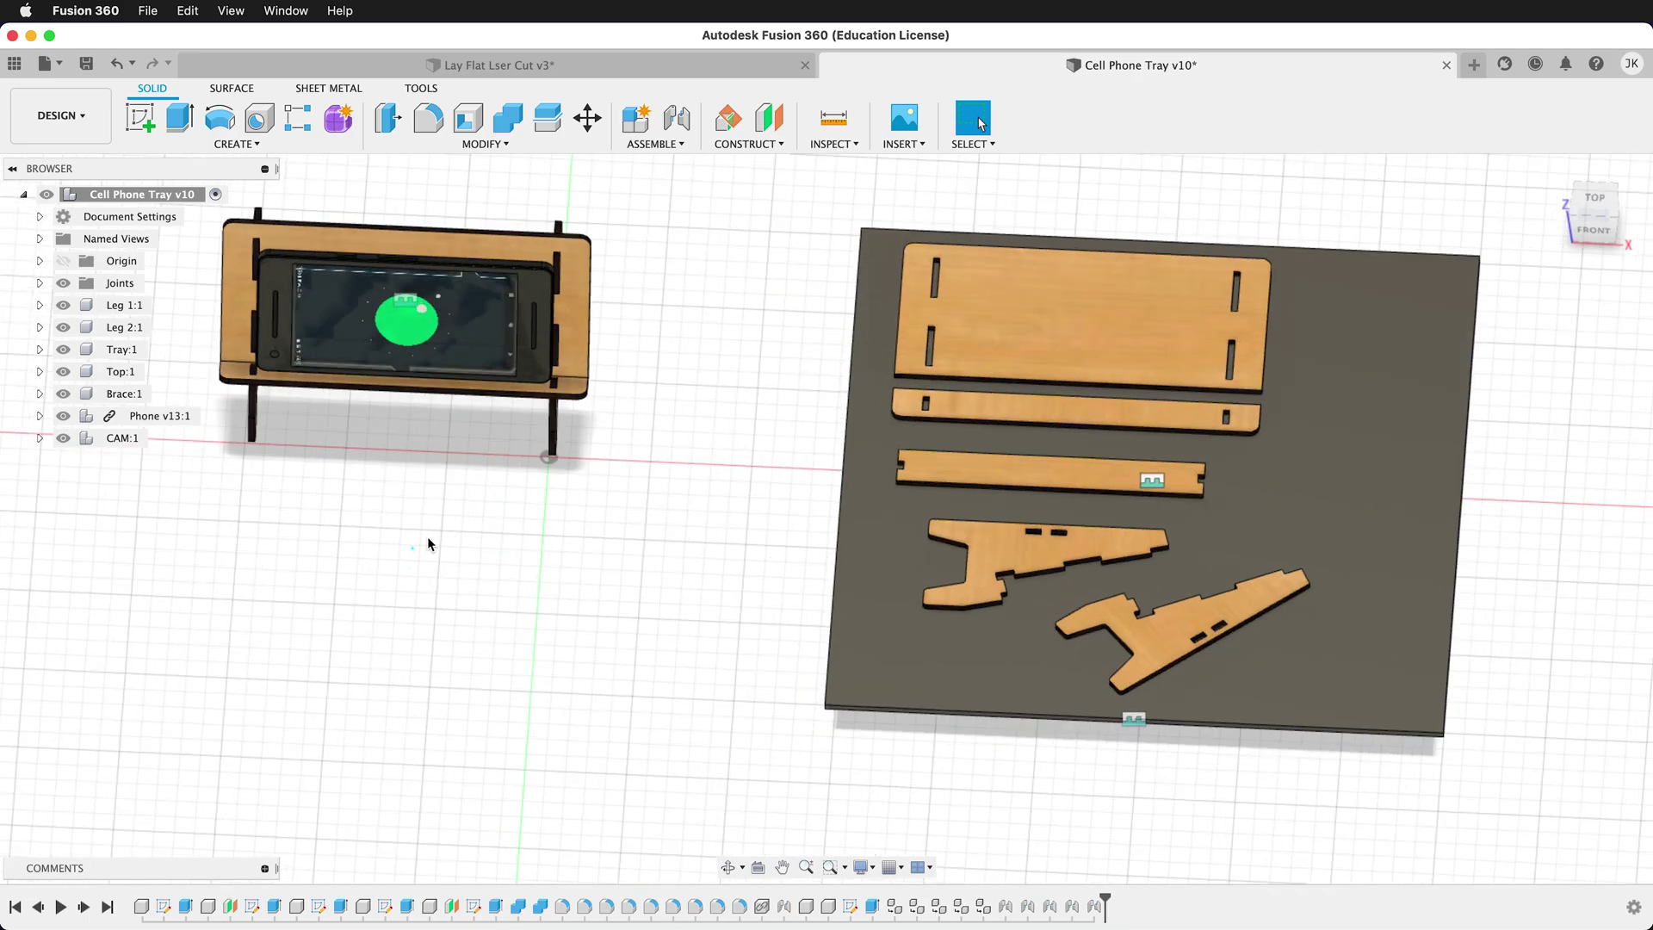